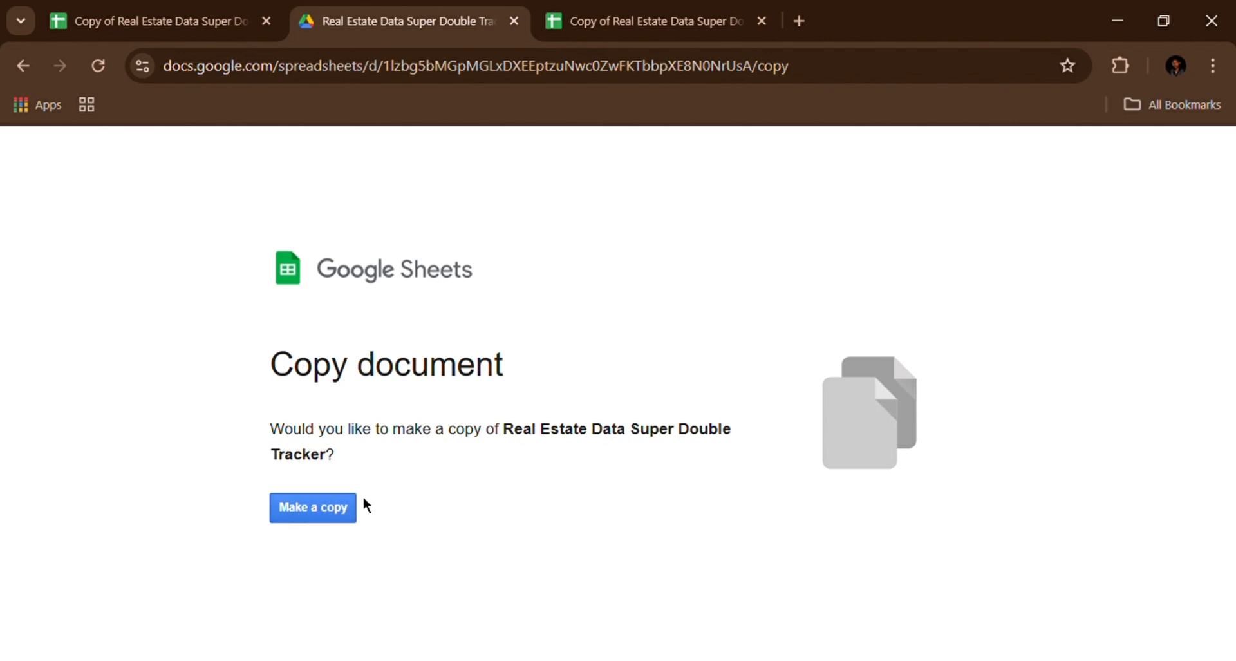
Make a copy of the Real Estate Data Super Double Tracker and open its Client/Transaction Records sheet
{"action": "left_click", "coordinate": [315, 512]}
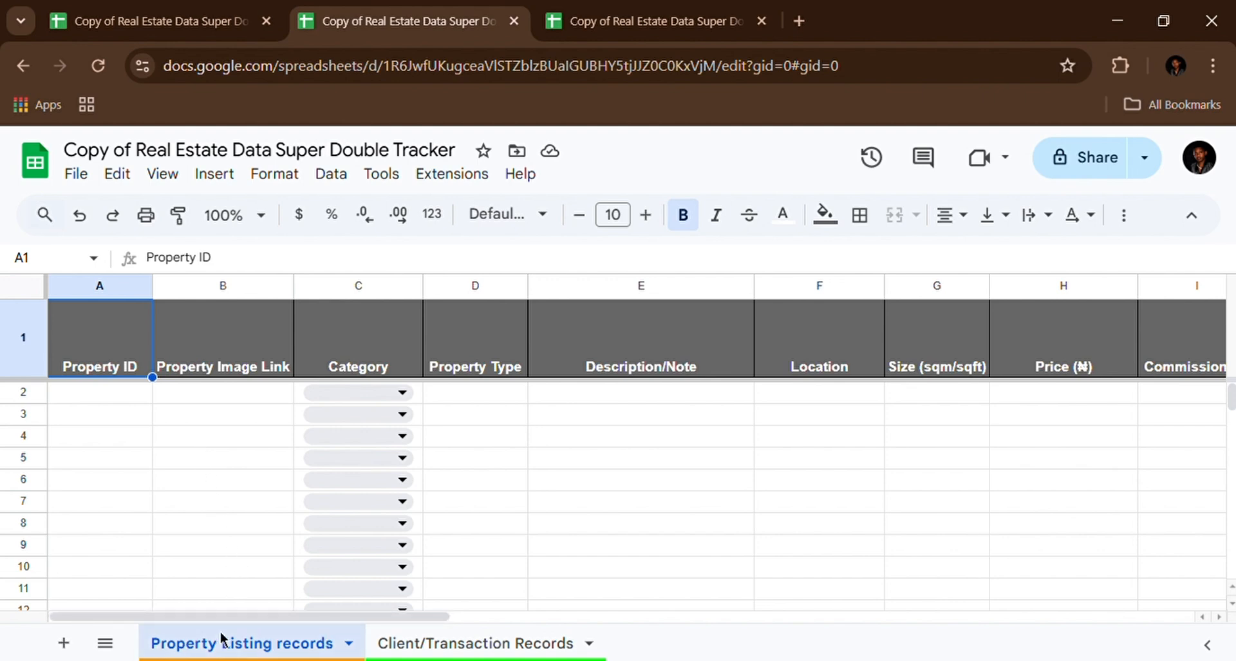
{"action": "left_click", "coordinate": [348, 644]}
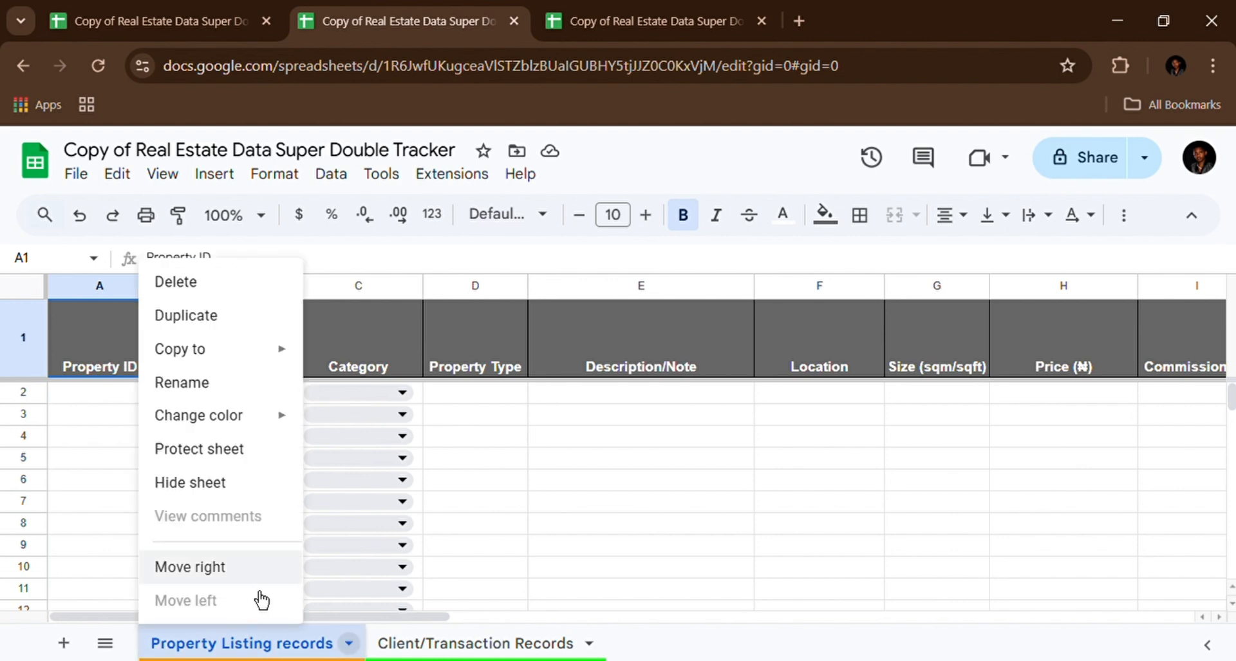
{"action": "left_click", "coordinate": [353, 650]}
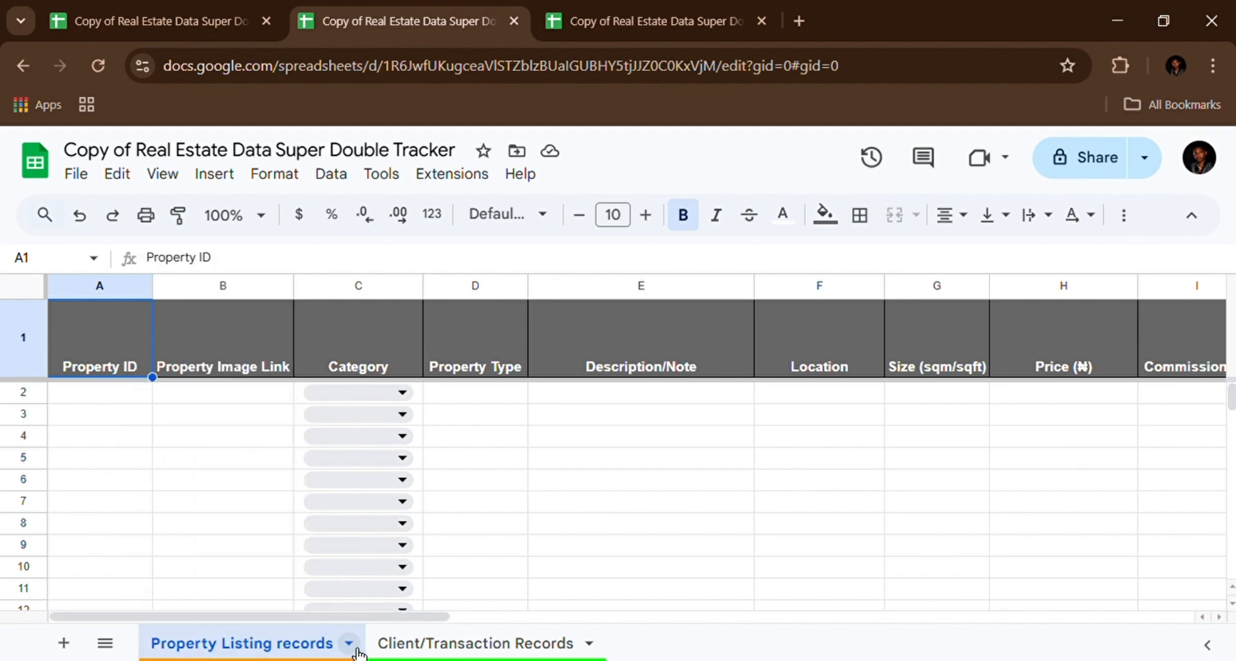
{"action": "left_click", "coordinate": [434, 647]}
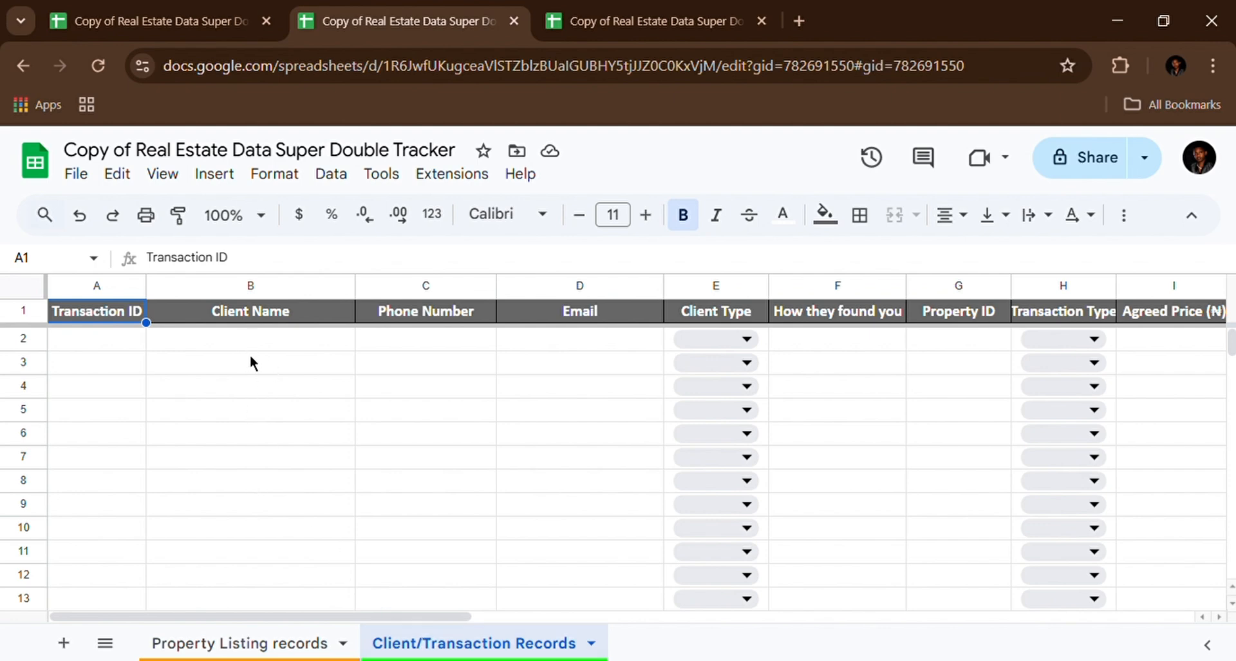
Open the Client Type dropdown rule of cell E2 for editing, add a blank third item and view its colour choices
{"action": "left_click", "coordinate": [763, 353]}
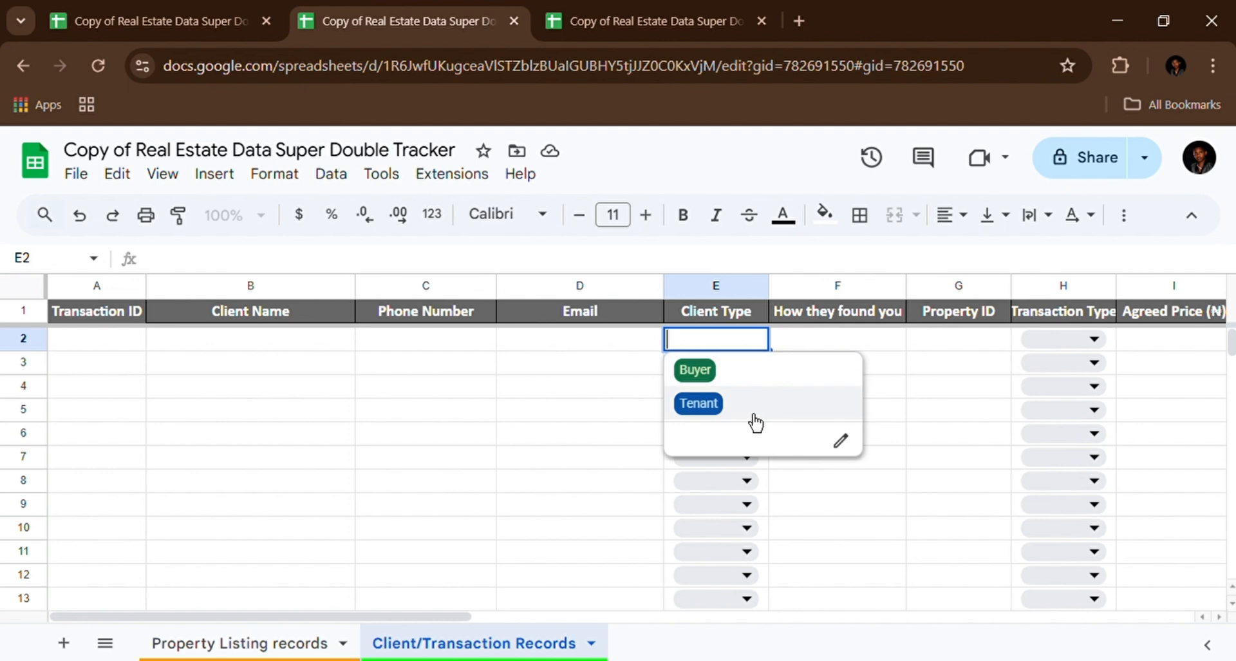
{"action": "left_click", "coordinate": [841, 440]}
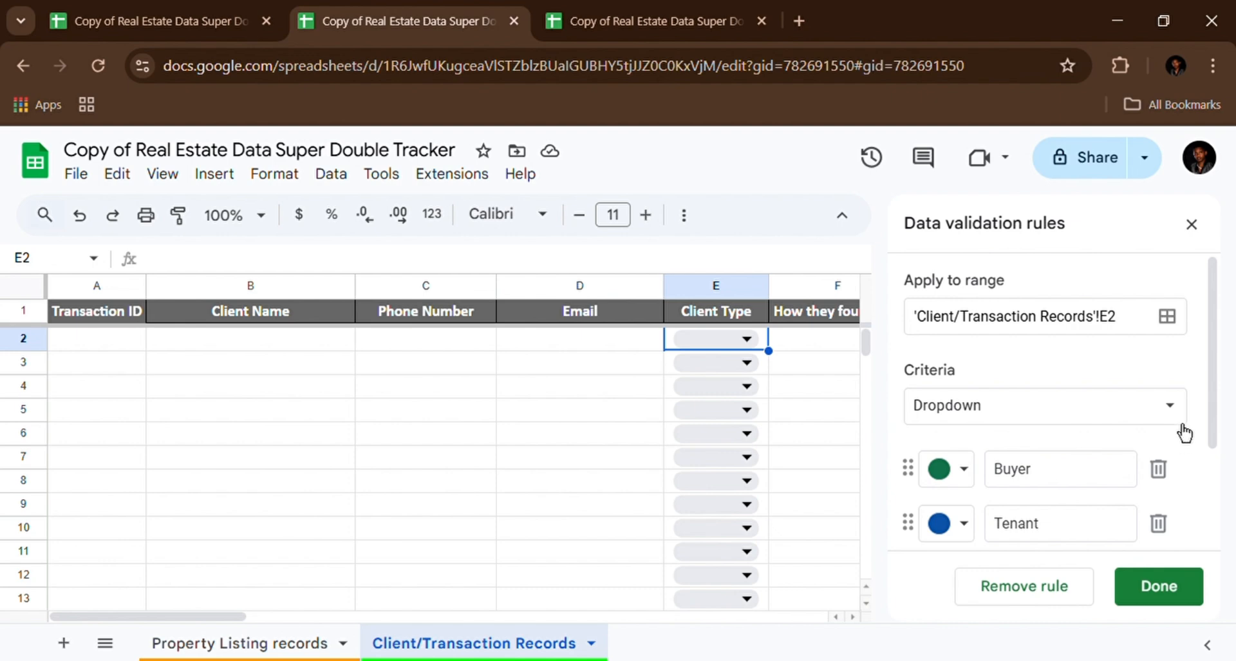
{"action": "left_click_drag", "start_coordinate": [1213, 427], "coordinate": [1209, 484]}
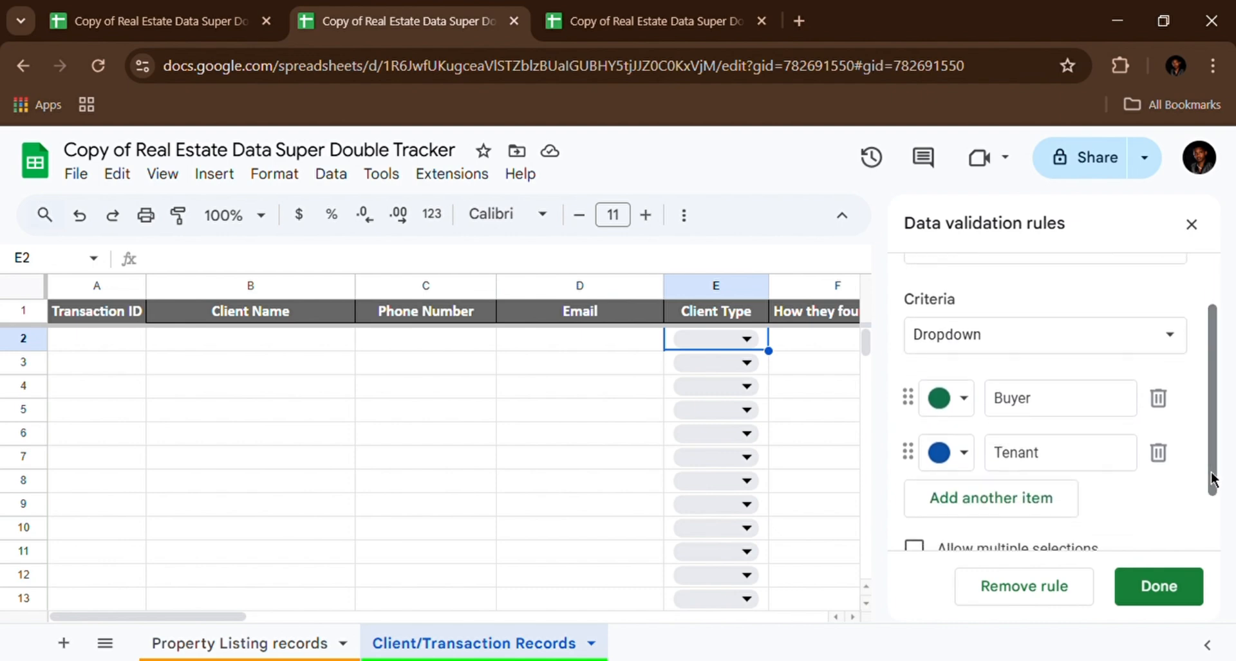
{"action": "left_click", "coordinate": [1010, 514]}
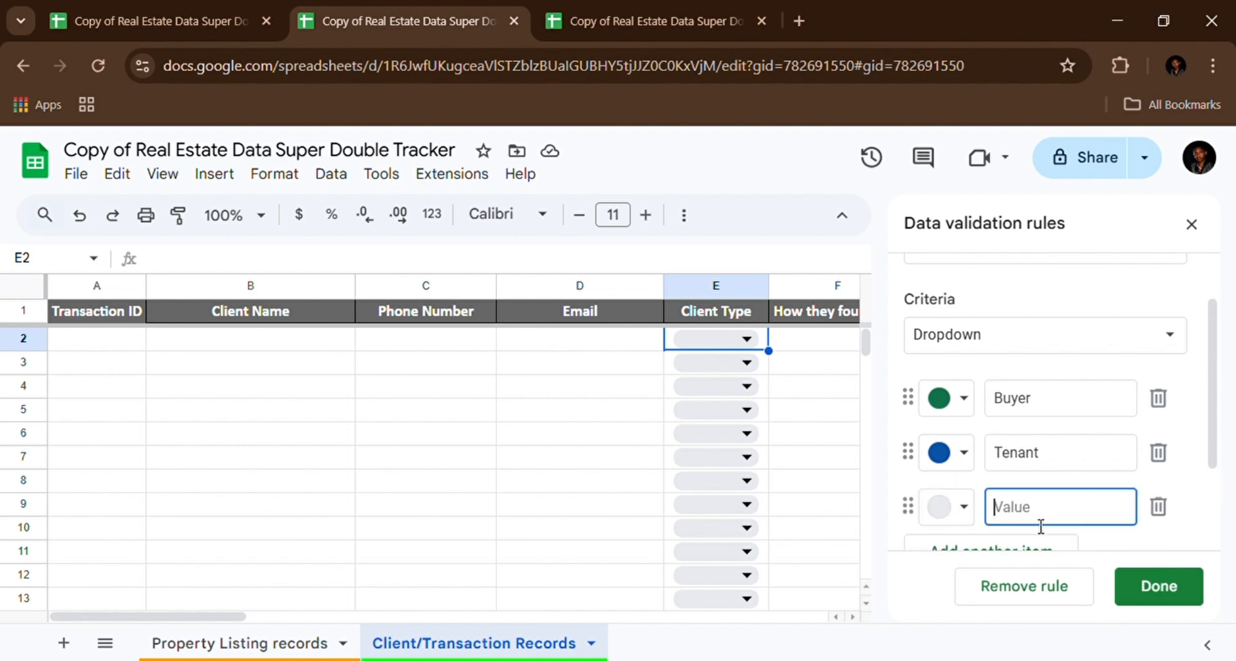
{"action": "left_click", "coordinate": [973, 519]}
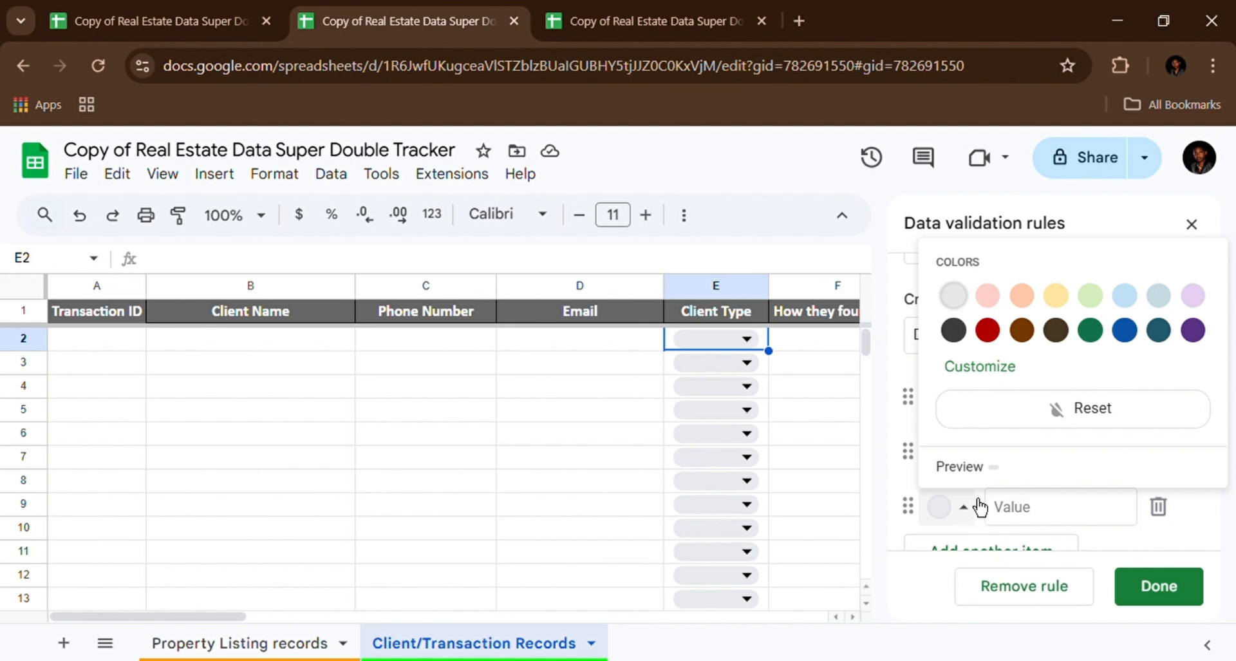
{"action": "left_click", "coordinate": [1136, 532]}
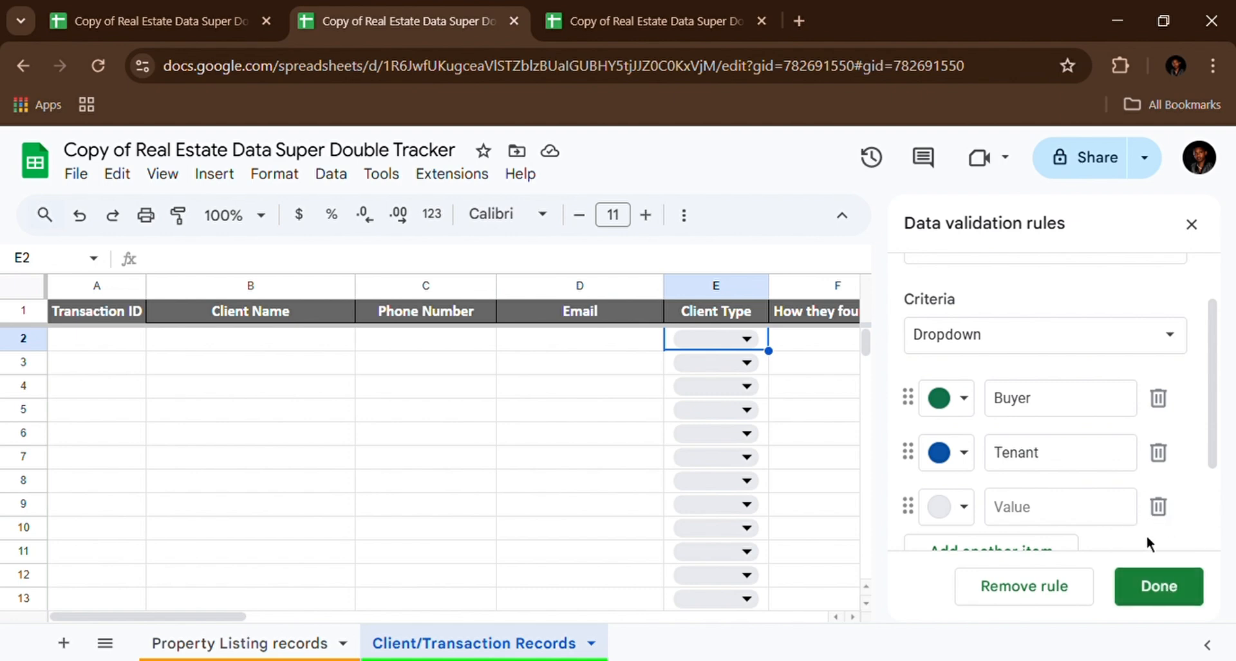
Delete the blank third item from the Client Type dropdown rule and apply the rule to all matching dropdowns
{"action": "left_click", "coordinate": [1159, 506]}
{"action": "left_click", "coordinate": [1163, 598]}
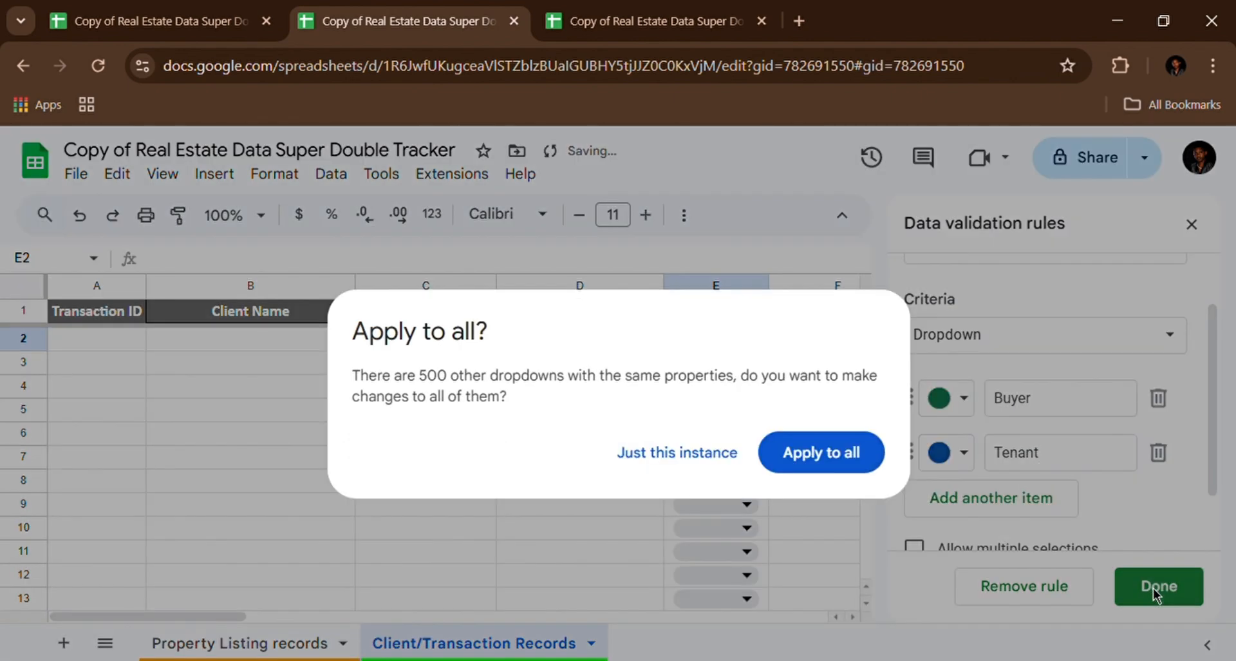
{"action": "left_click", "coordinate": [825, 471]}
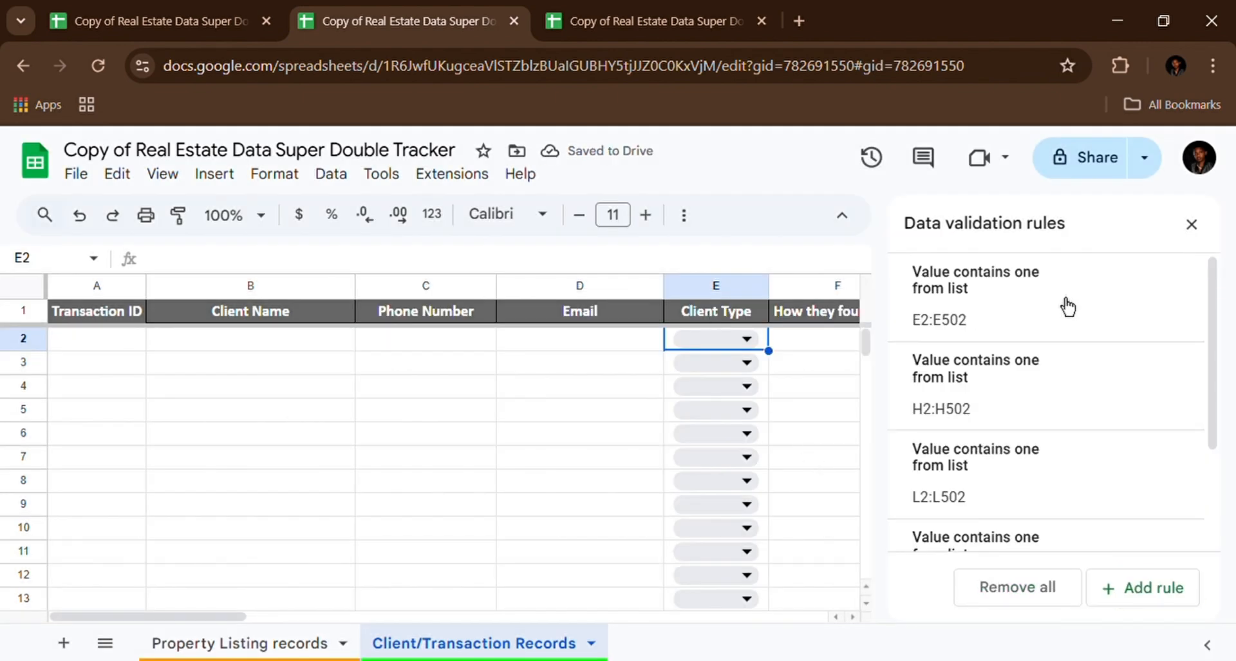
{"action": "left_click", "coordinate": [1203, 237]}
Check the Client Type dropdown options in cell E2 of the Client/Transaction Records sheet
{"action": "left_click", "coordinate": [740, 348]}
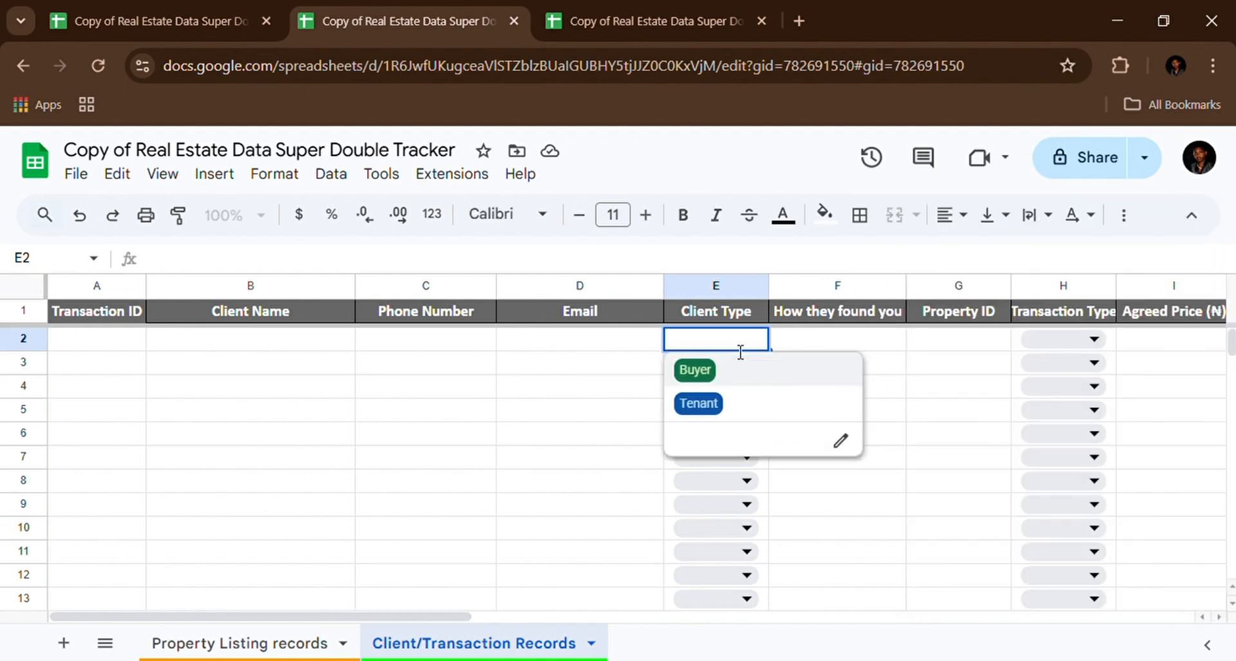
{"action": "left_click", "coordinate": [939, 340]}
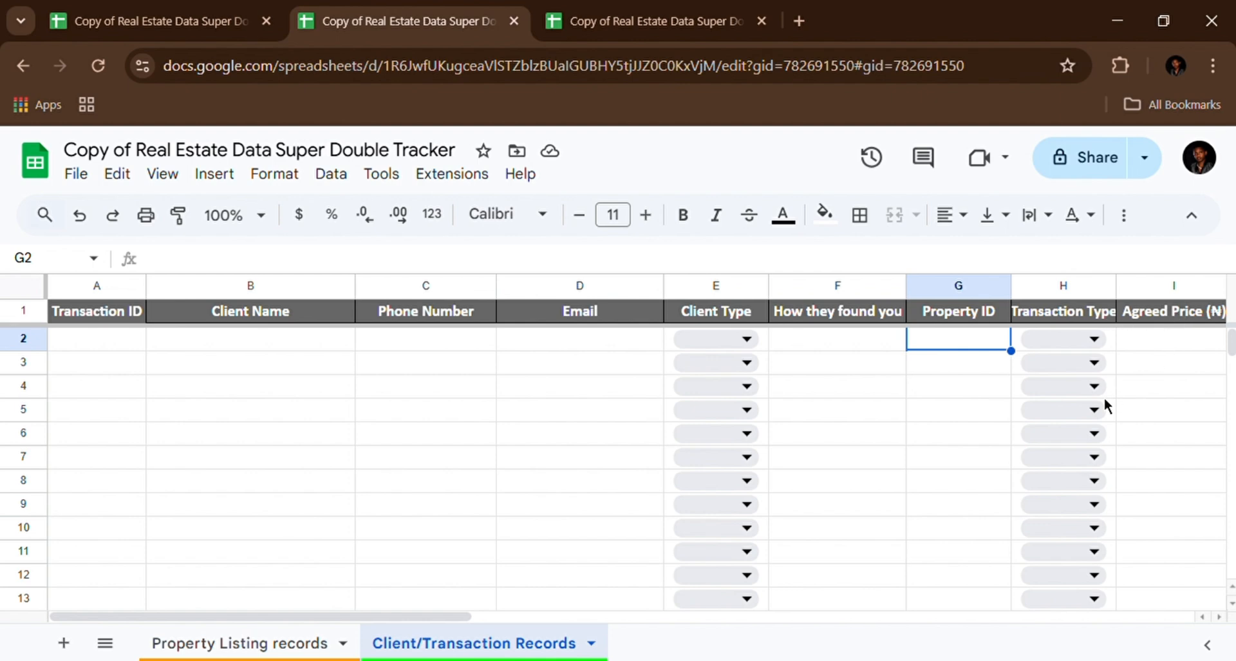
{"action": "left_click", "coordinate": [426, 607]}
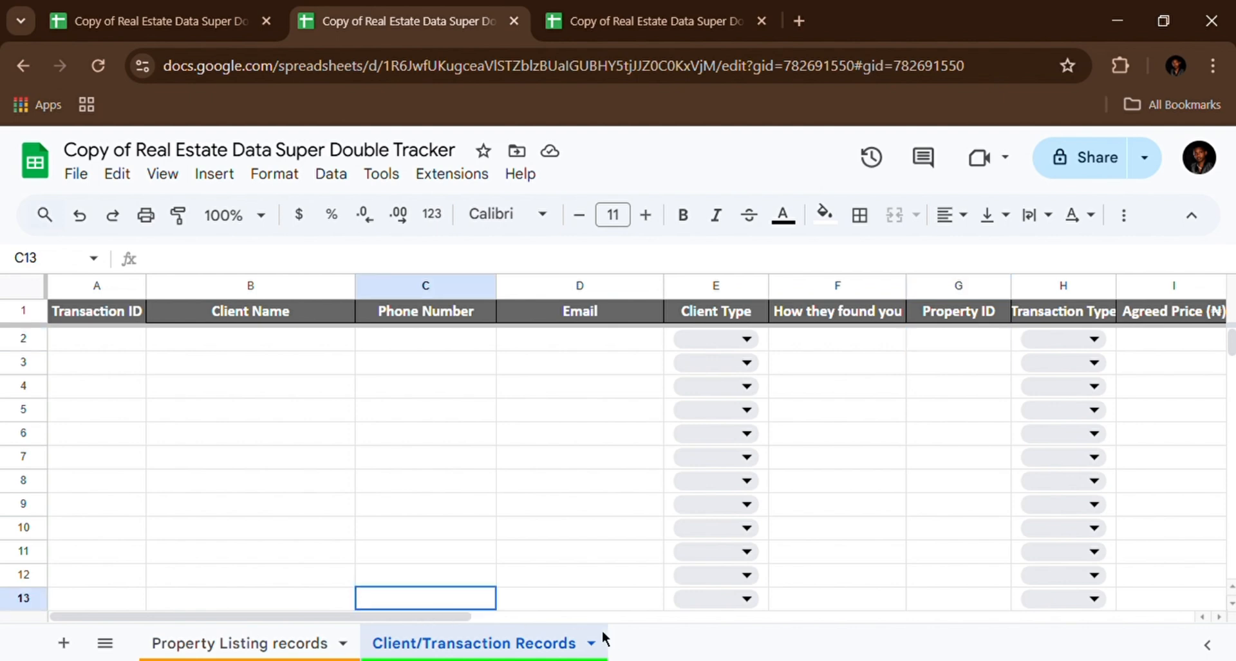
{"action": "left_click_drag", "start_coordinate": [601, 634], "coordinate": [599, 632]}
{"action": "left_click", "coordinate": [545, 435]}
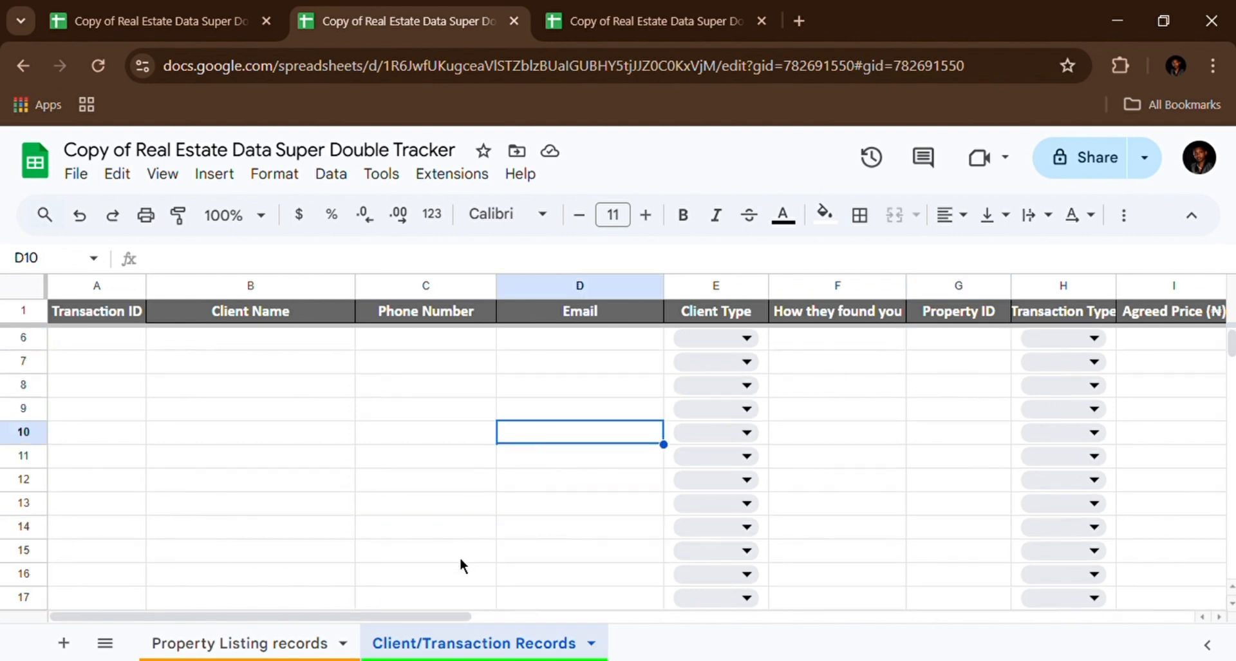
Examine the payment and commission columns of the client records, including the Mode of Payment options in row 6
{"action": "left_click_drag", "start_coordinate": [449, 616], "coordinate": [822, 628]}
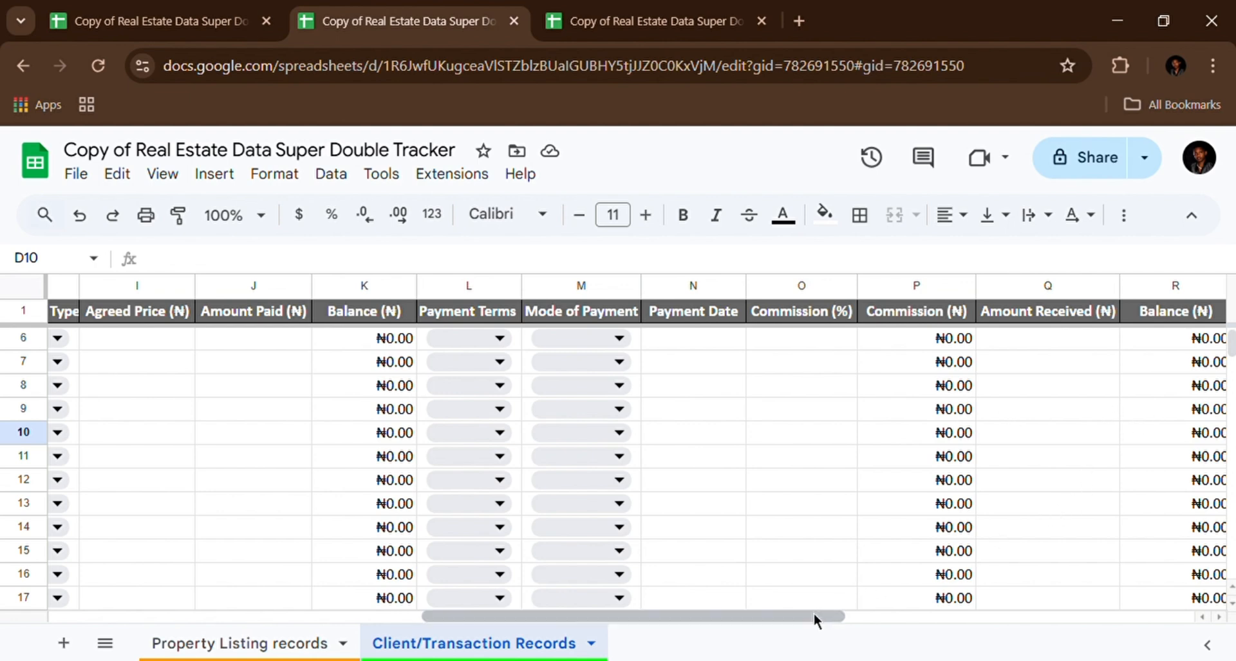
{"action": "left_click_drag", "start_coordinate": [813, 613], "coordinate": [855, 620]}
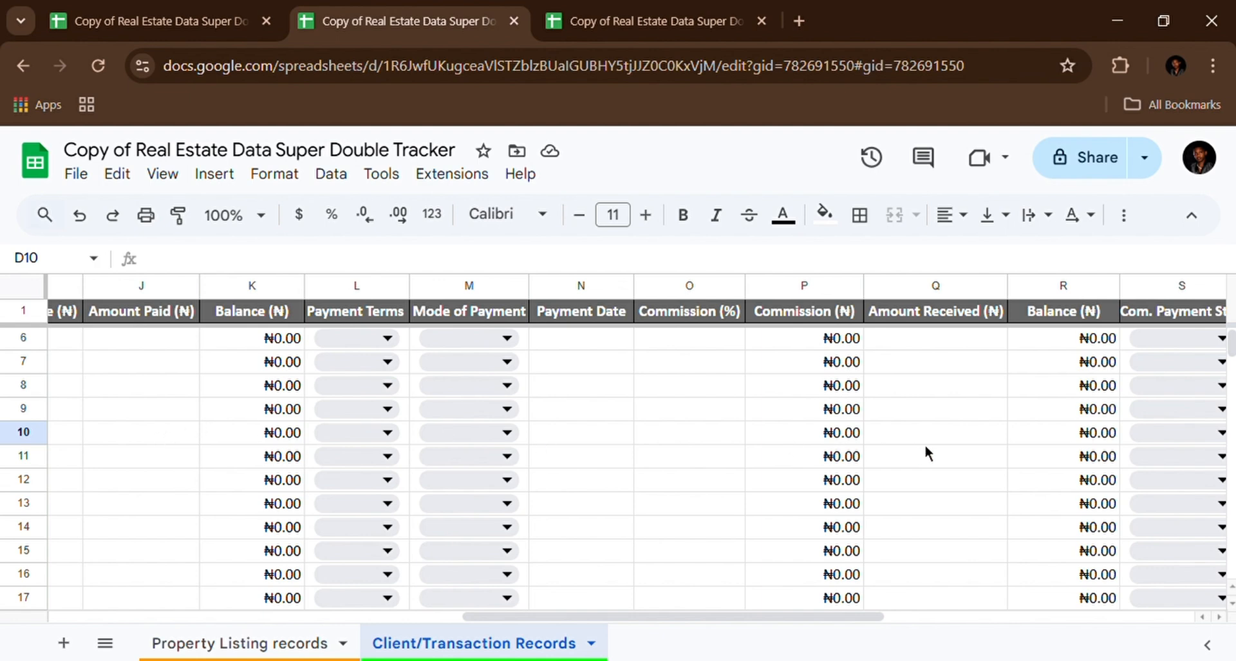
{"action": "left_click", "coordinate": [515, 349]}
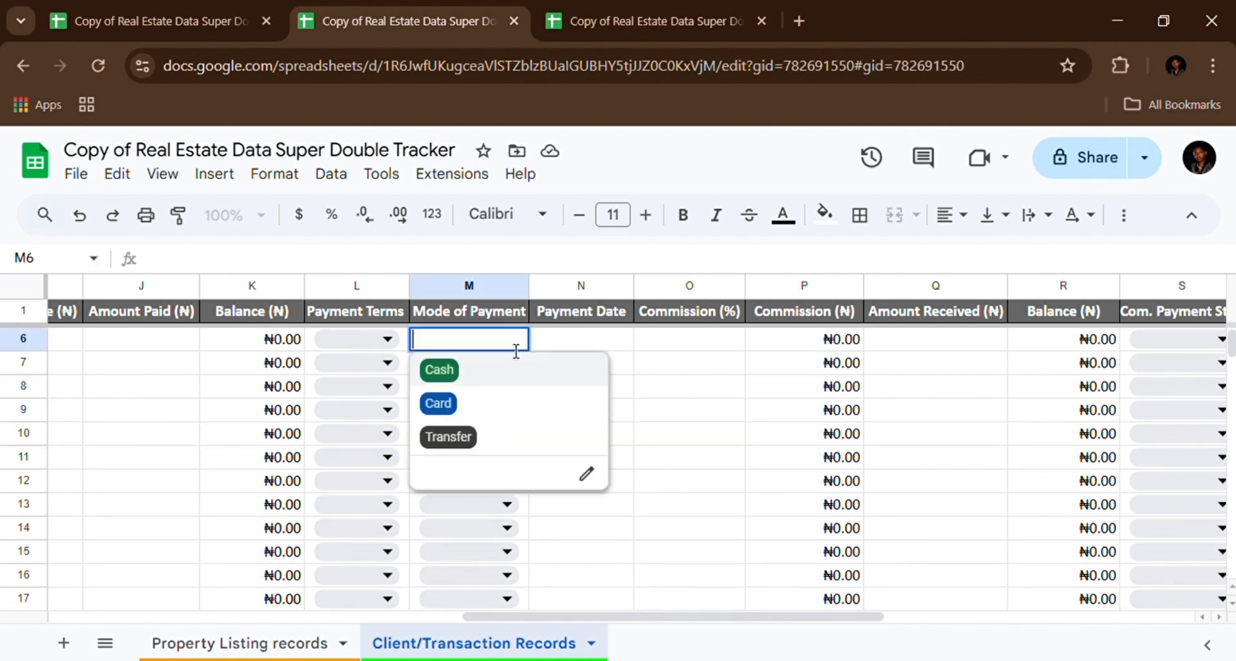
{"action": "left_click", "coordinate": [651, 371]}
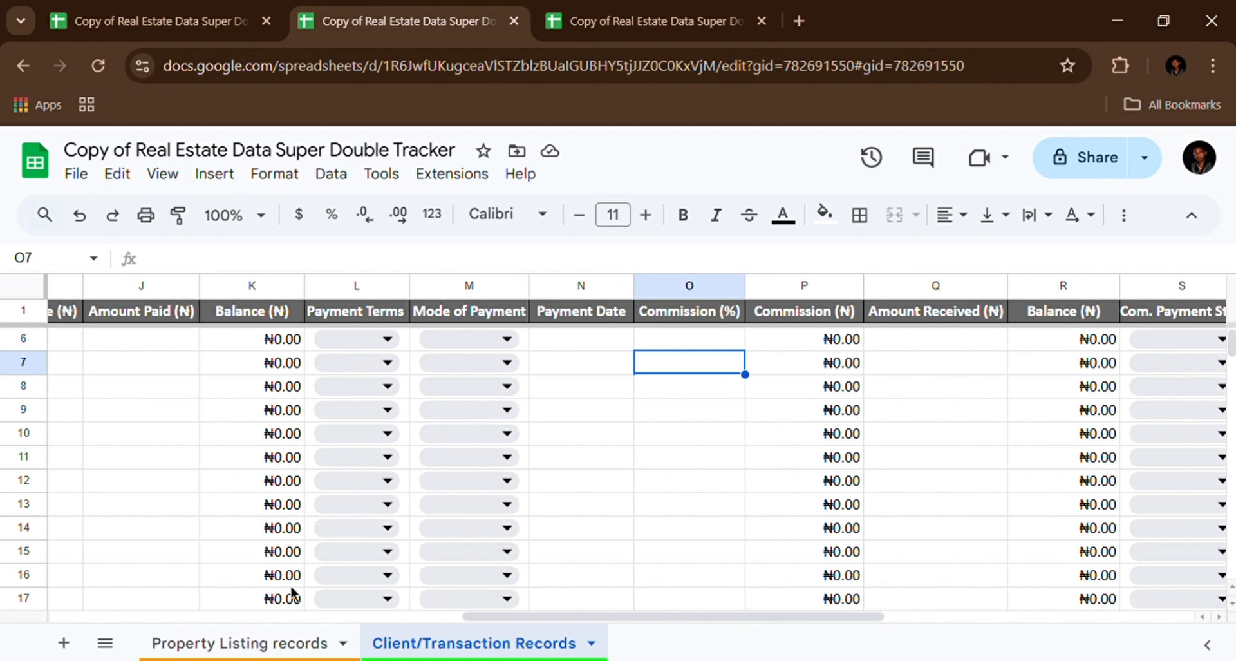
Return to the Property Listing records sheet and switch to the tracker copy filled with sample properties
{"action": "left_click", "coordinate": [271, 644]}
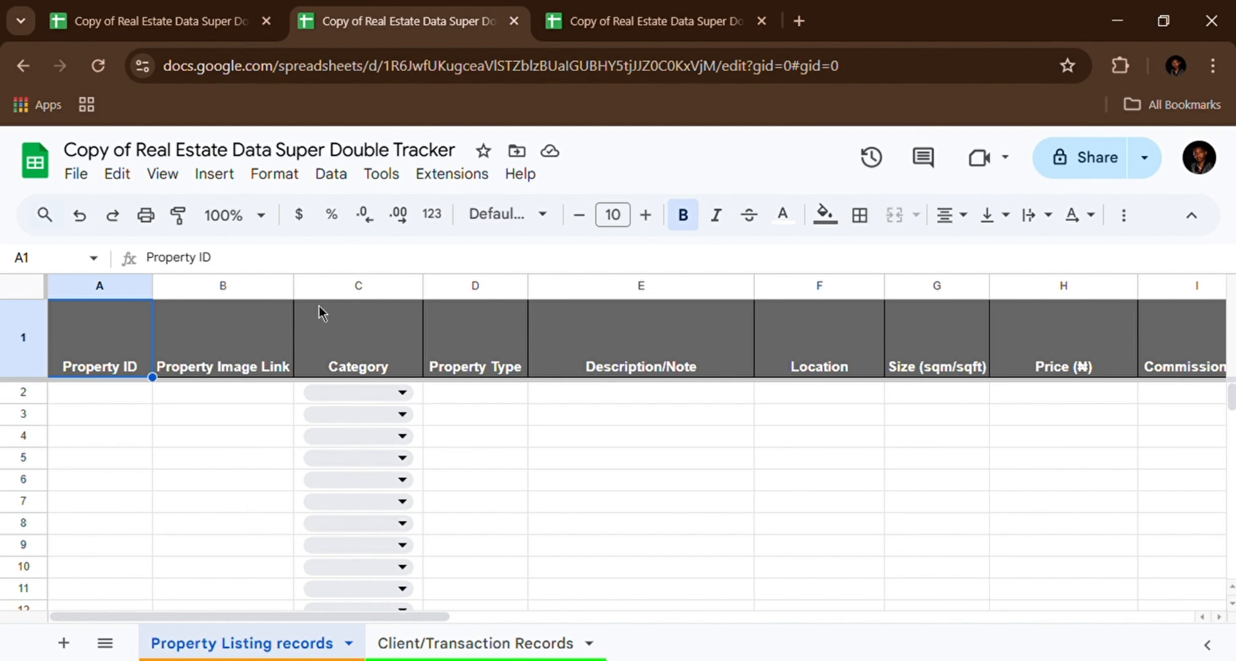
{"action": "left_click", "coordinate": [603, 24]}
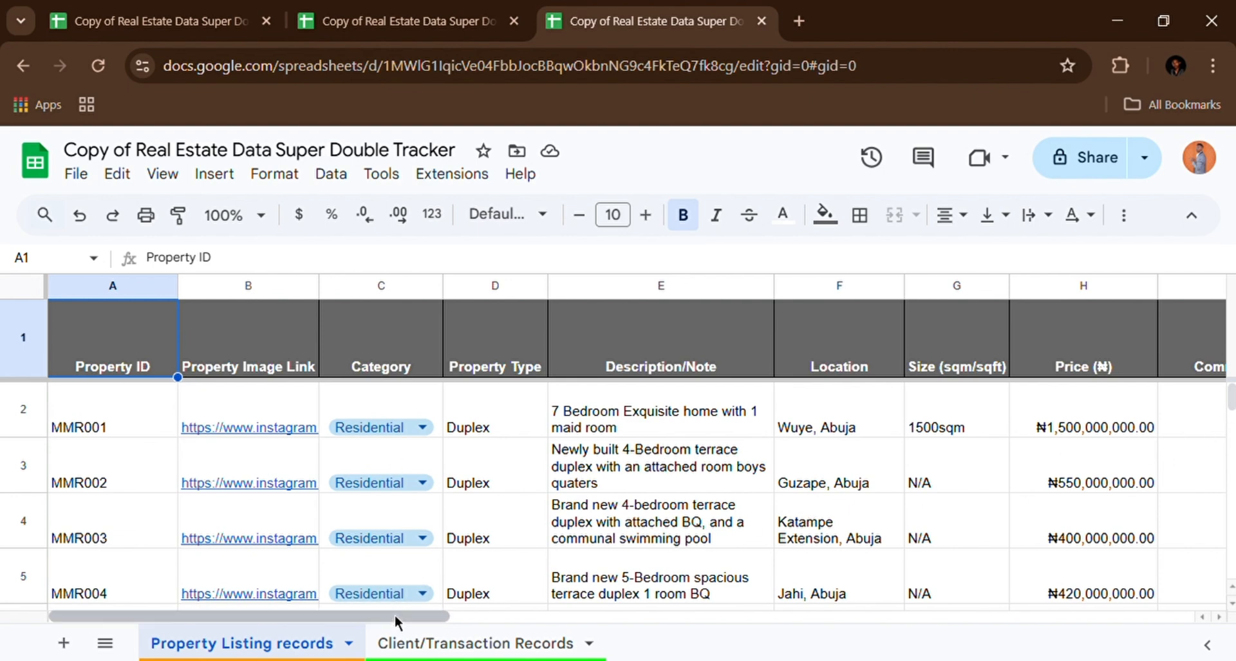
{"action": "left_click_drag", "start_coordinate": [400, 615], "coordinate": [344, 616]}
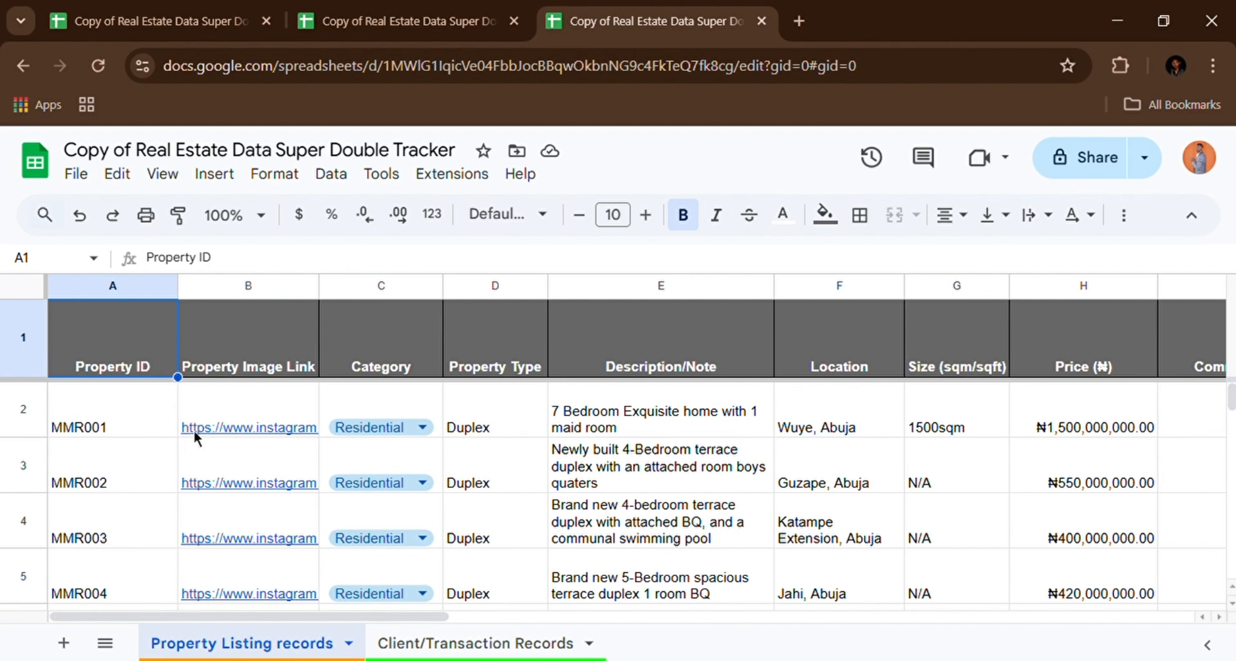
Copy the property image link of listing MMR001, open it in a new browser tab and show the Instagram post's options
{"action": "mouse_move", "coordinate": [231, 401]}
{"action": "mouse_move", "coordinate": [245, 422]}
{"action": "left_click", "coordinate": [234, 406]}
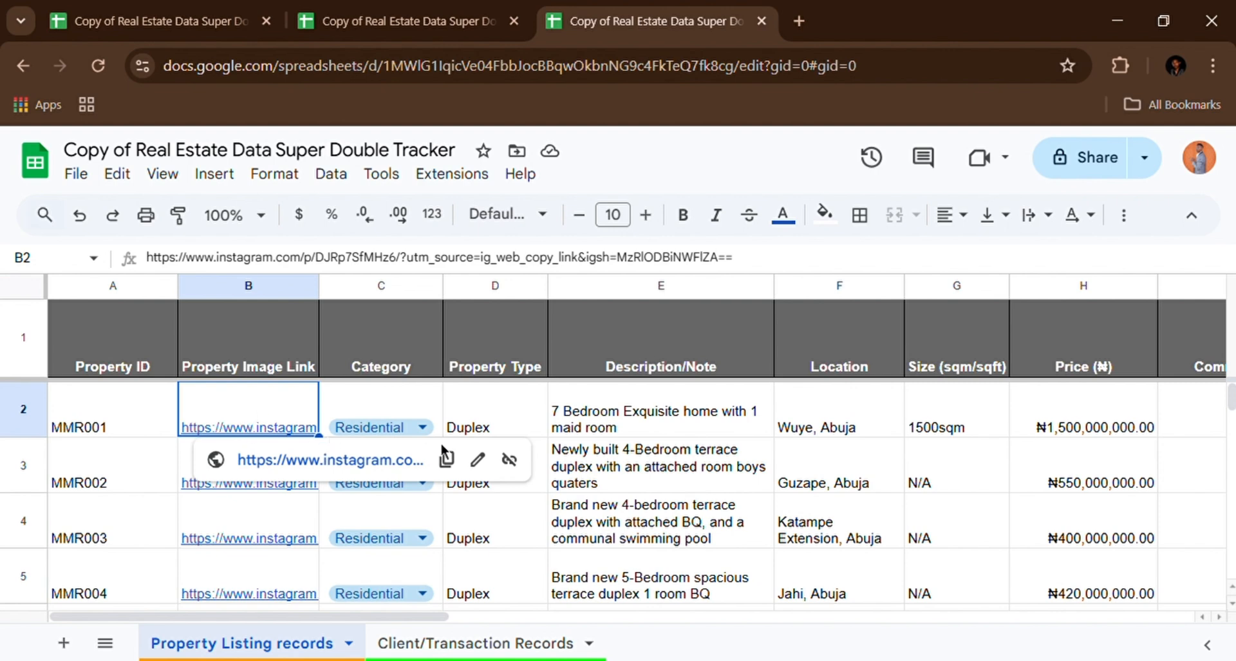
{"action": "left_click", "coordinate": [447, 459]}
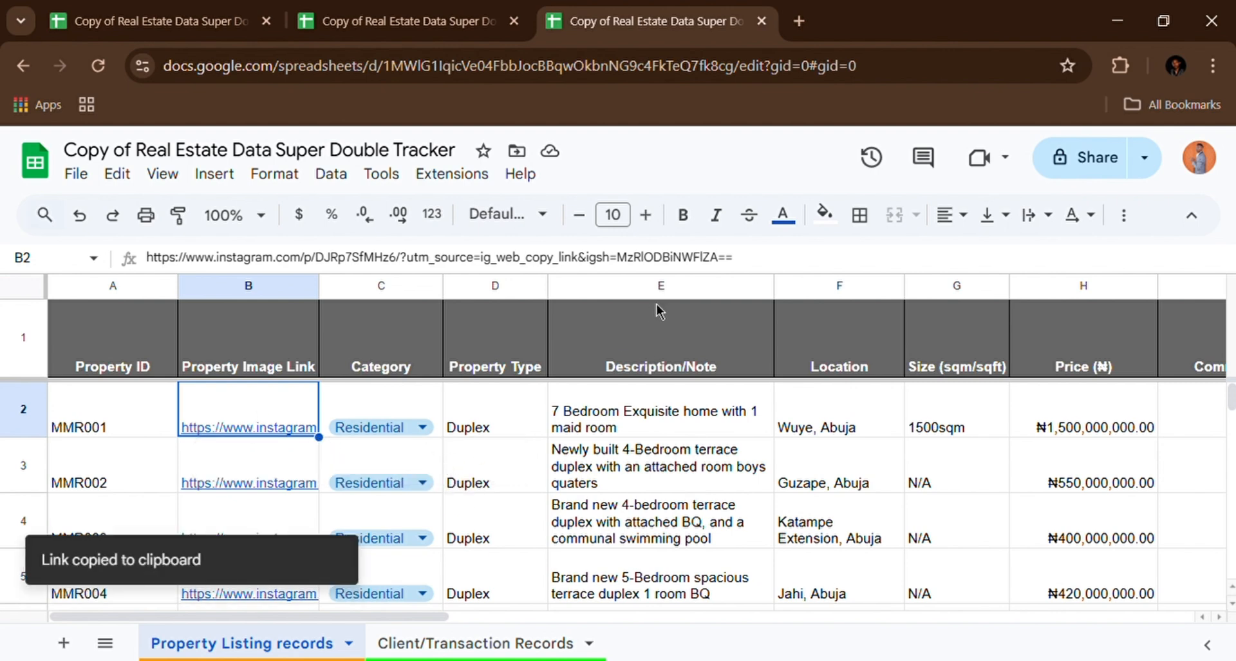
{"action": "left_click", "coordinate": [800, 21]}
{"action": "left_click", "coordinate": [711, 78]}
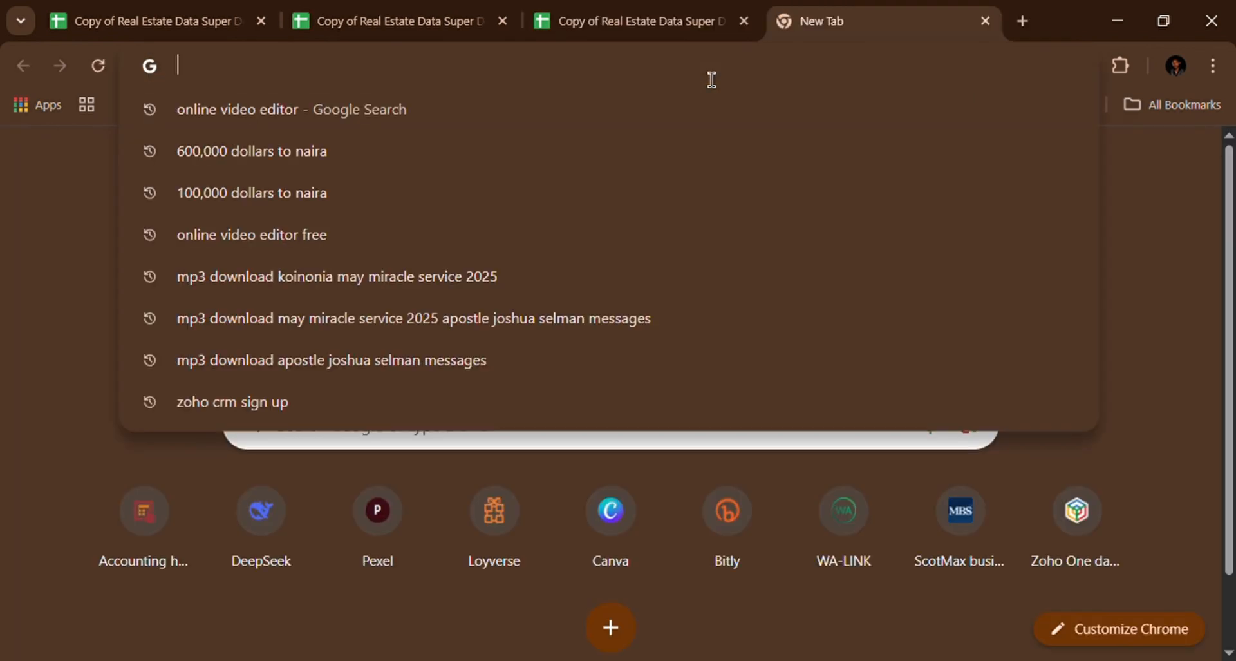
{"action": "key", "text": "ctrl+v"}
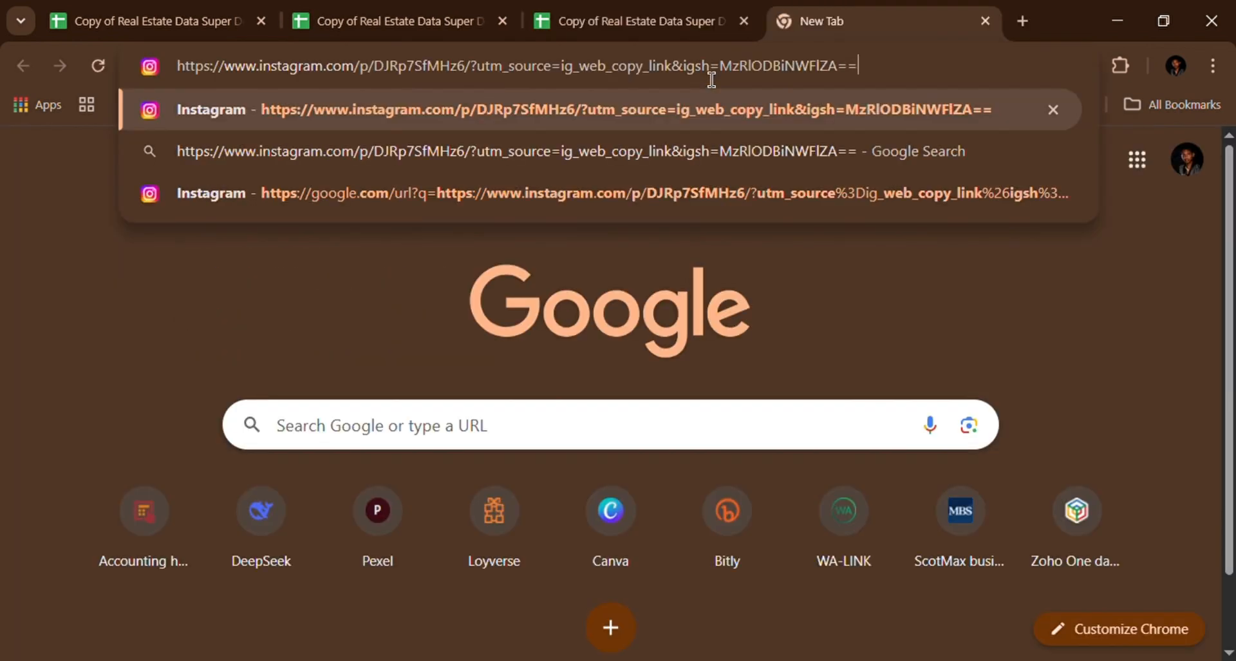
{"action": "key", "text": "Return"}
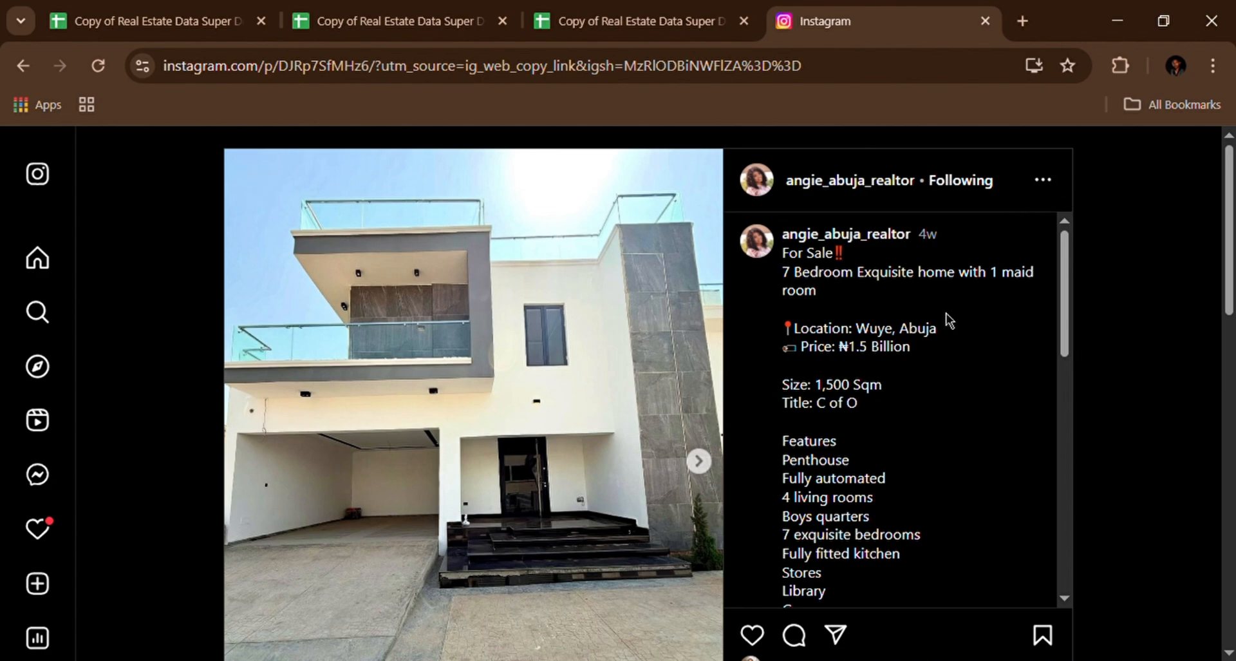
{"action": "left_click", "coordinate": [1043, 183]}
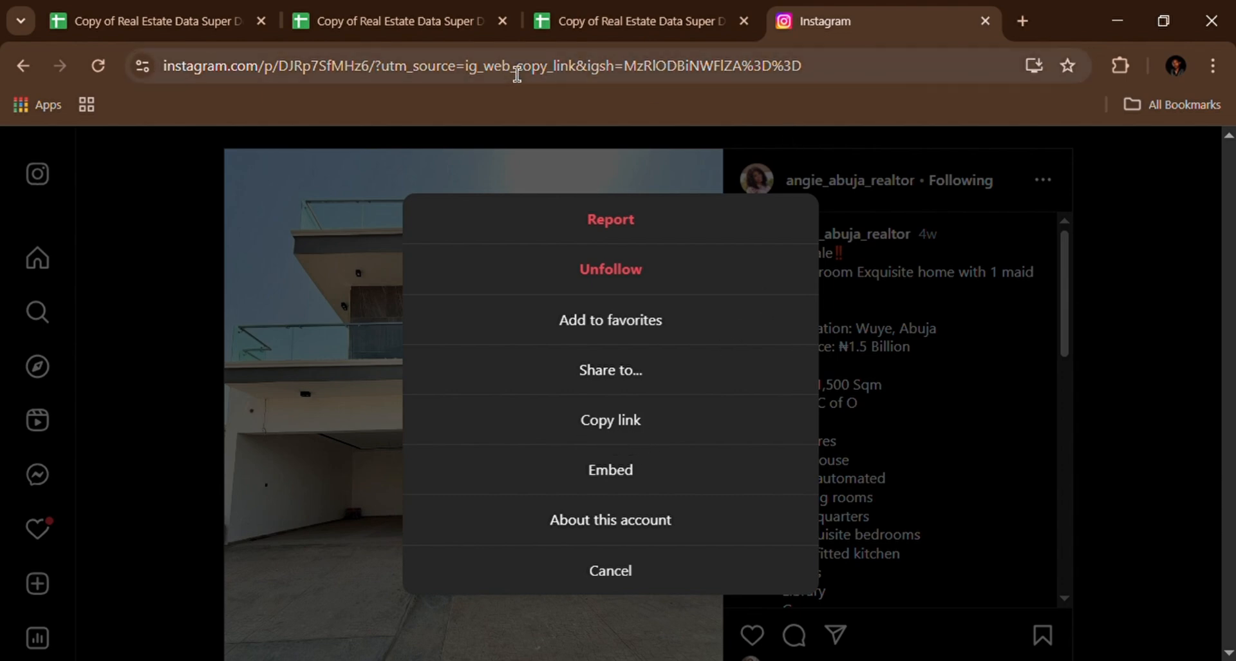
Back in the filled tracker, review MMR001's Category options, property type, description and the columns through Owner's Name
{"action": "left_click", "coordinate": [655, 19]}
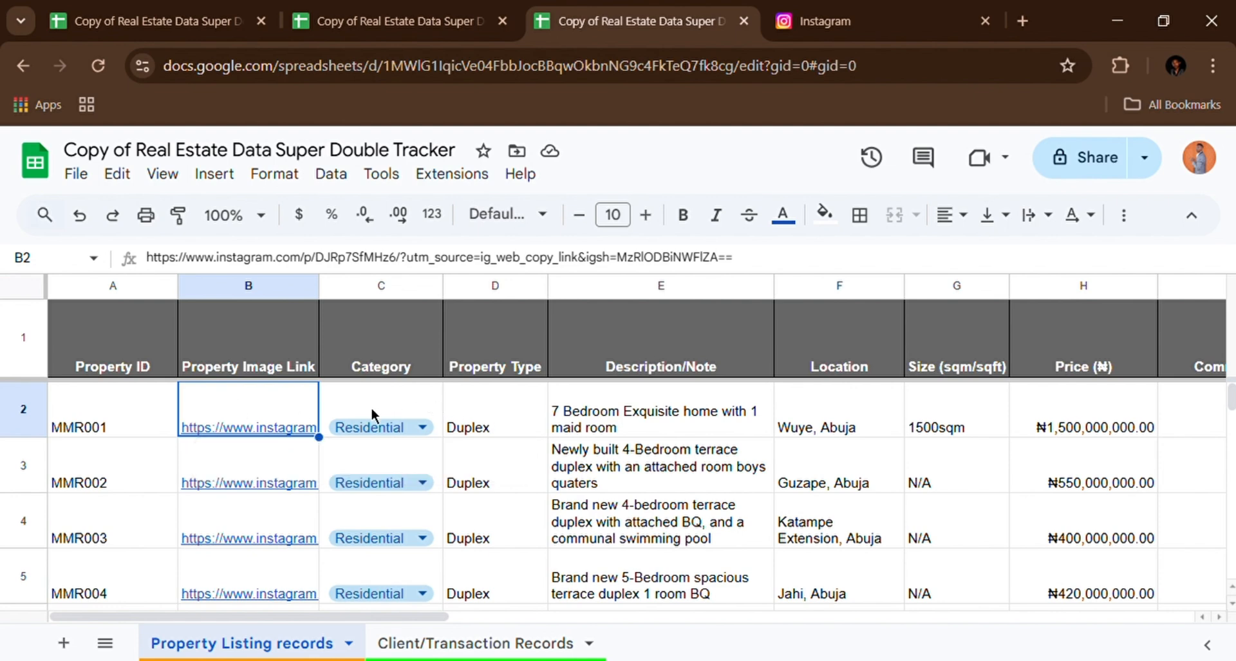
{"action": "mouse_move", "coordinate": [293, 415]}
{"action": "left_click", "coordinate": [423, 427]}
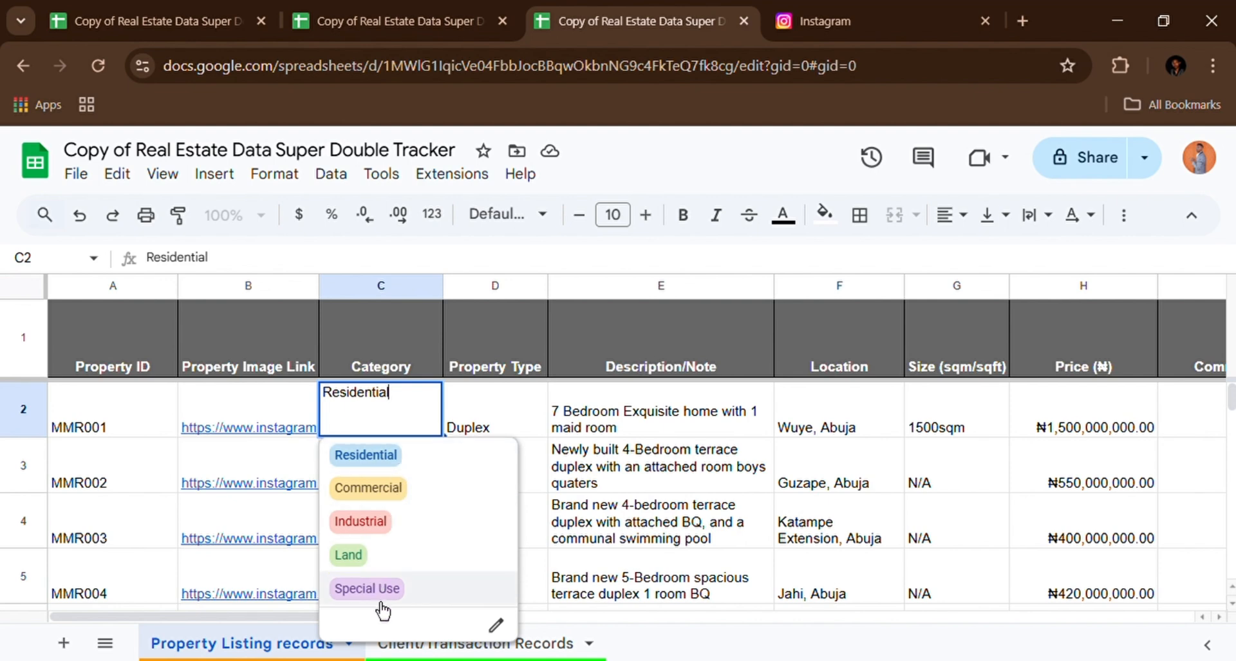
{"action": "left_click", "coordinate": [487, 406]}
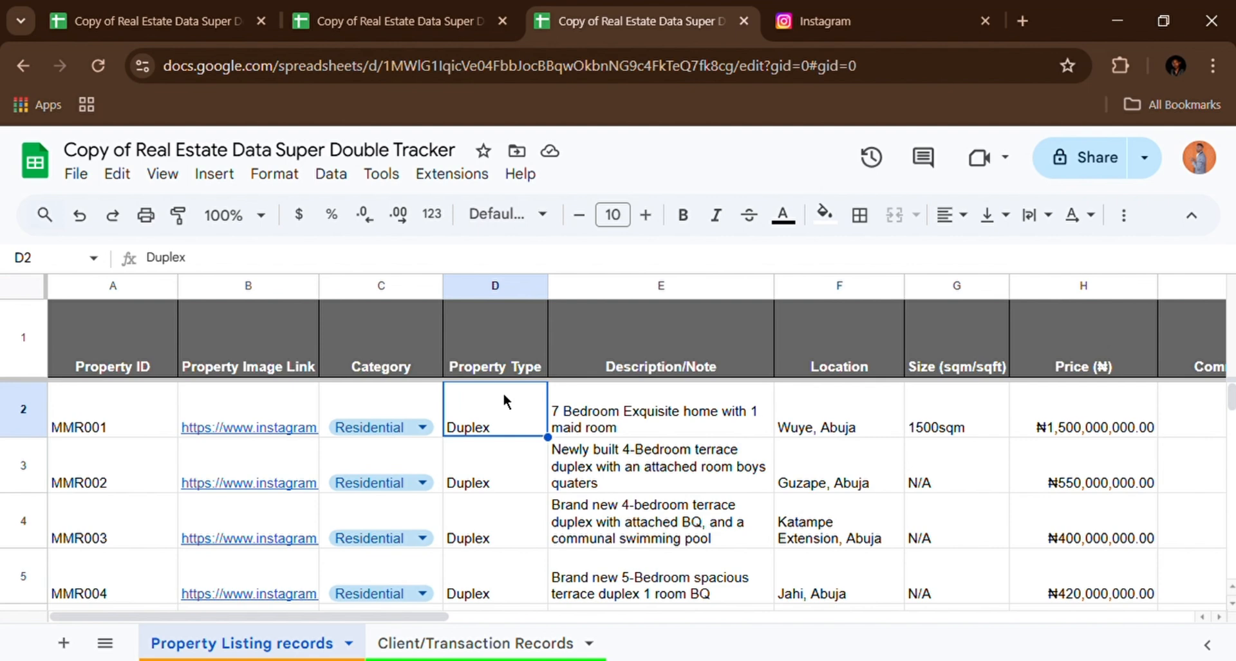
{"action": "left_click", "coordinate": [640, 416]}
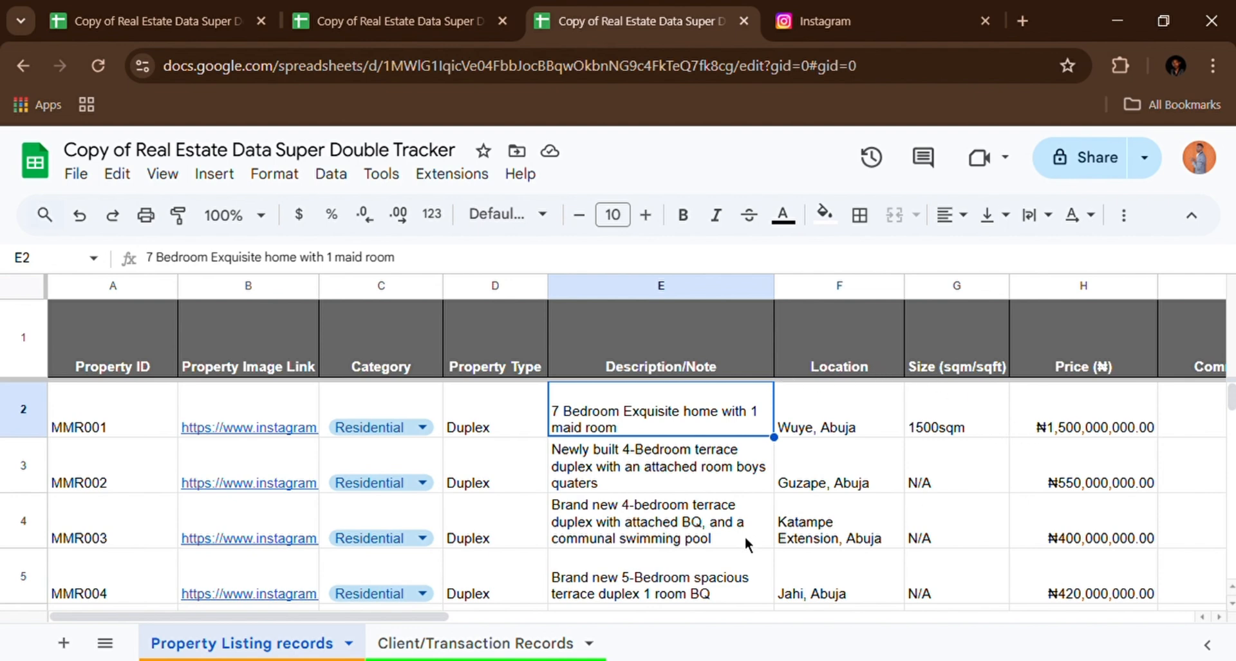
{"action": "left_click_drag", "start_coordinate": [393, 613], "coordinate": [589, 617]}
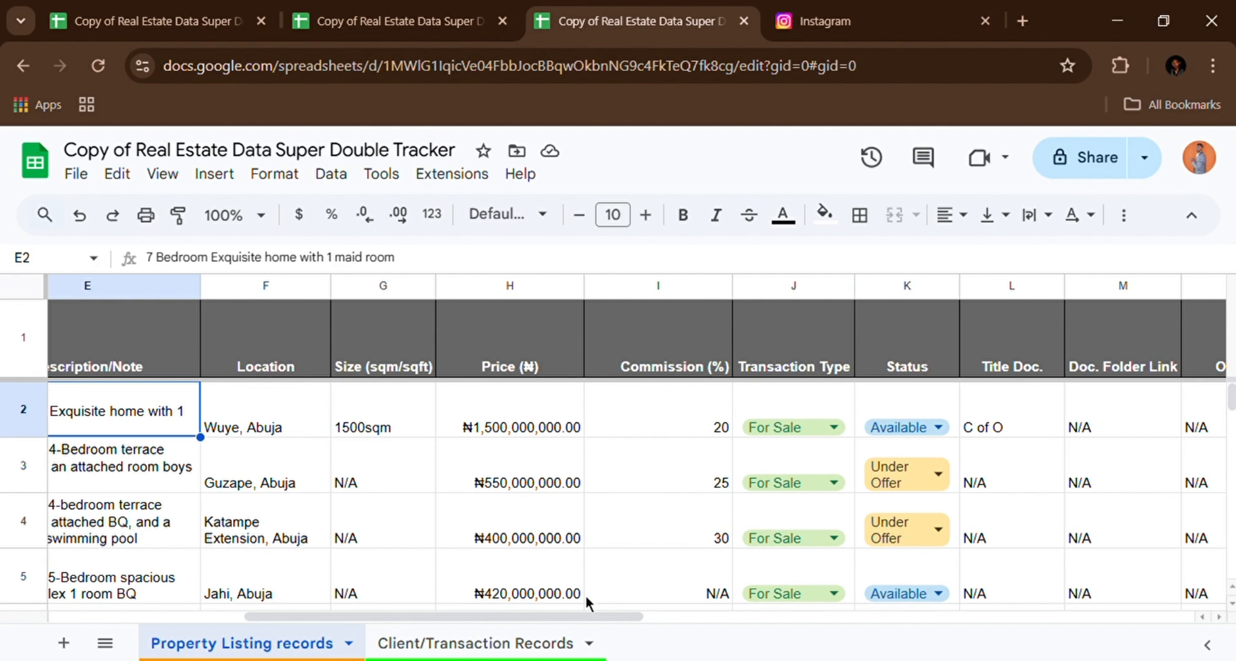
{"action": "left_click_drag", "start_coordinate": [585, 614], "coordinate": [629, 621]}
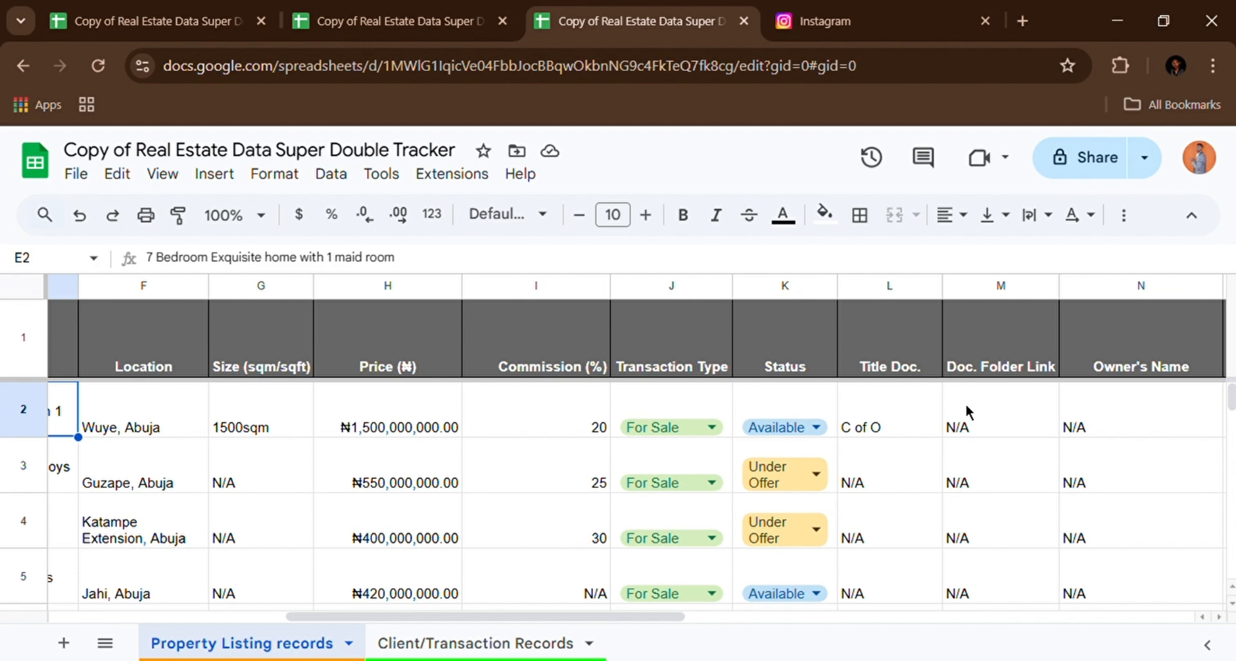
Review listing MMR001's Status options and title document, plus the remaining property columns through Other Features
{"action": "left_click", "coordinate": [816, 429]}
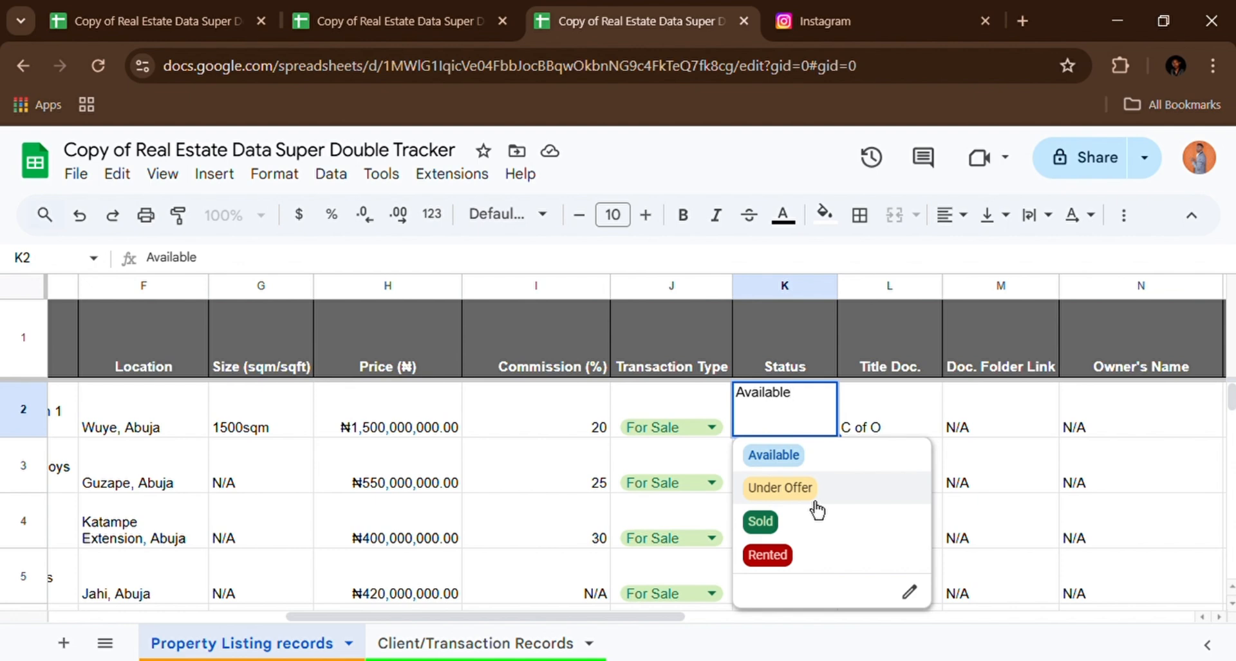
{"action": "left_click", "coordinate": [904, 421]}
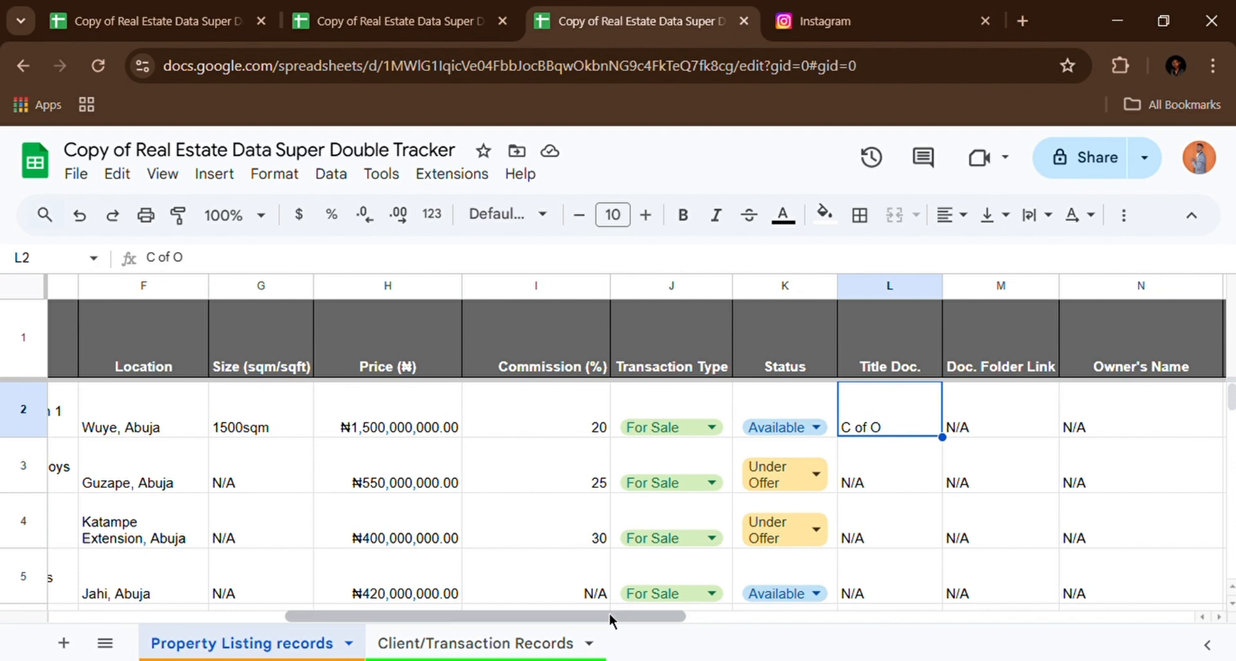
{"action": "left_click_drag", "start_coordinate": [609, 613], "coordinate": [717, 616]}
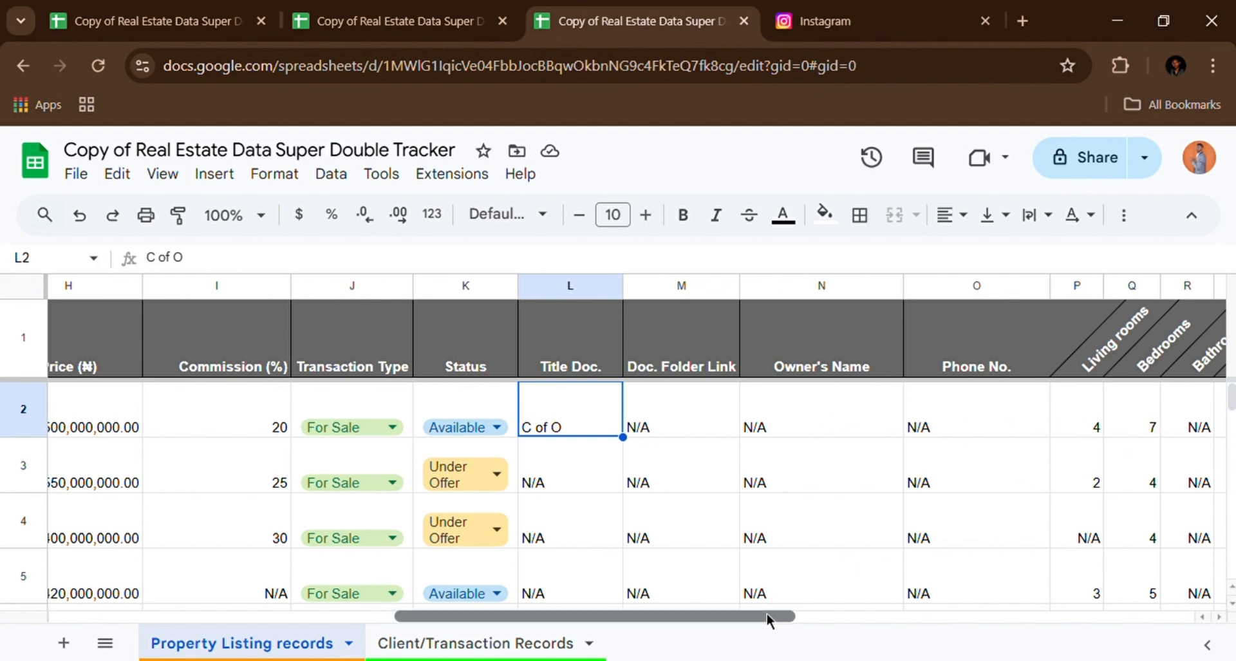
{"action": "left_click_drag", "start_coordinate": [767, 613], "coordinate": [1033, 620]}
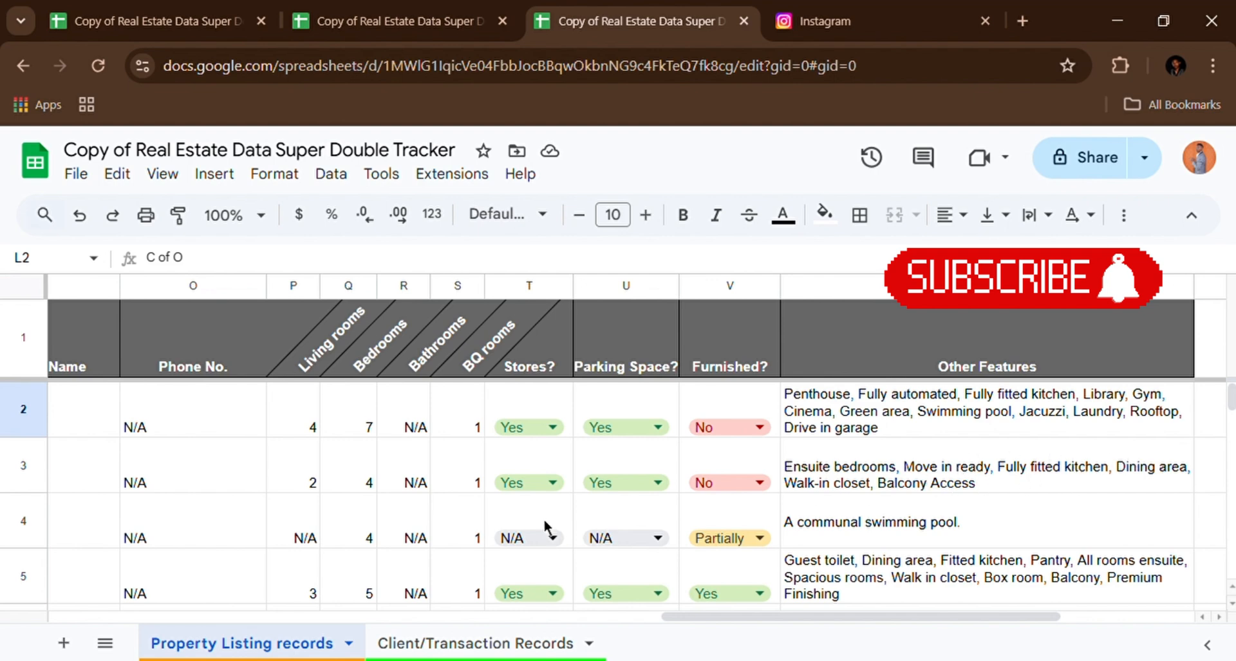
In the Client/Transaction Records sheet, enter TXN001 as the Transaction ID in row 2
{"action": "left_click", "coordinate": [431, 654]}
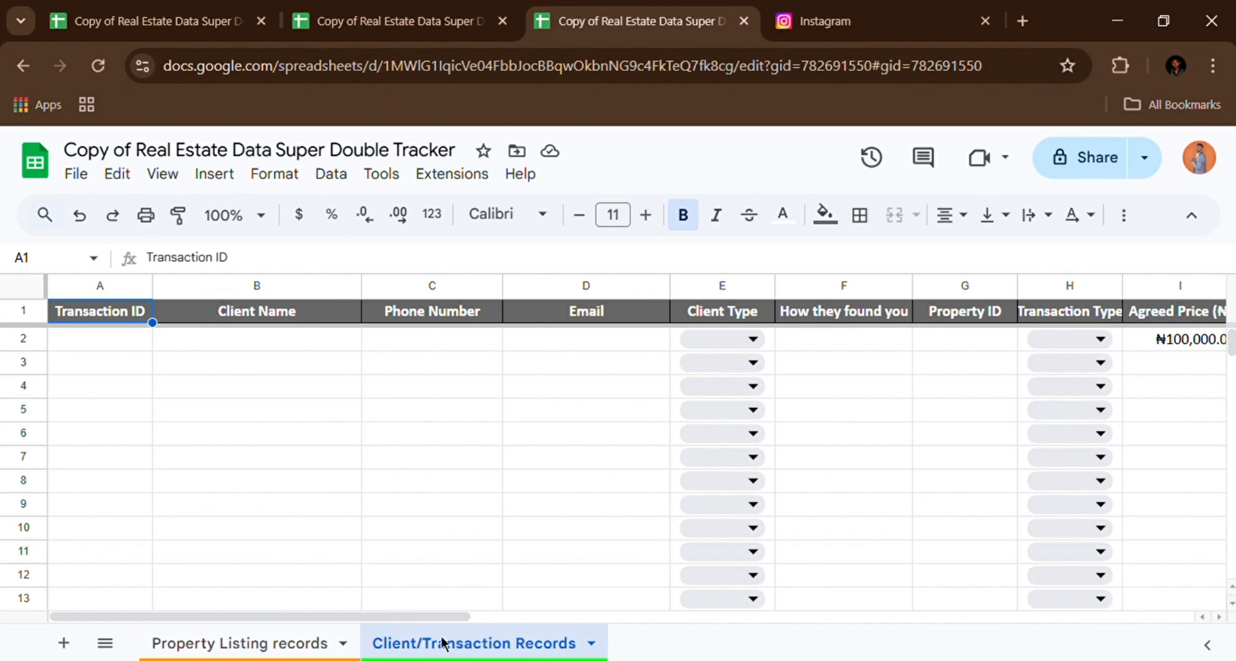
{"action": "left_click", "coordinate": [208, 489]}
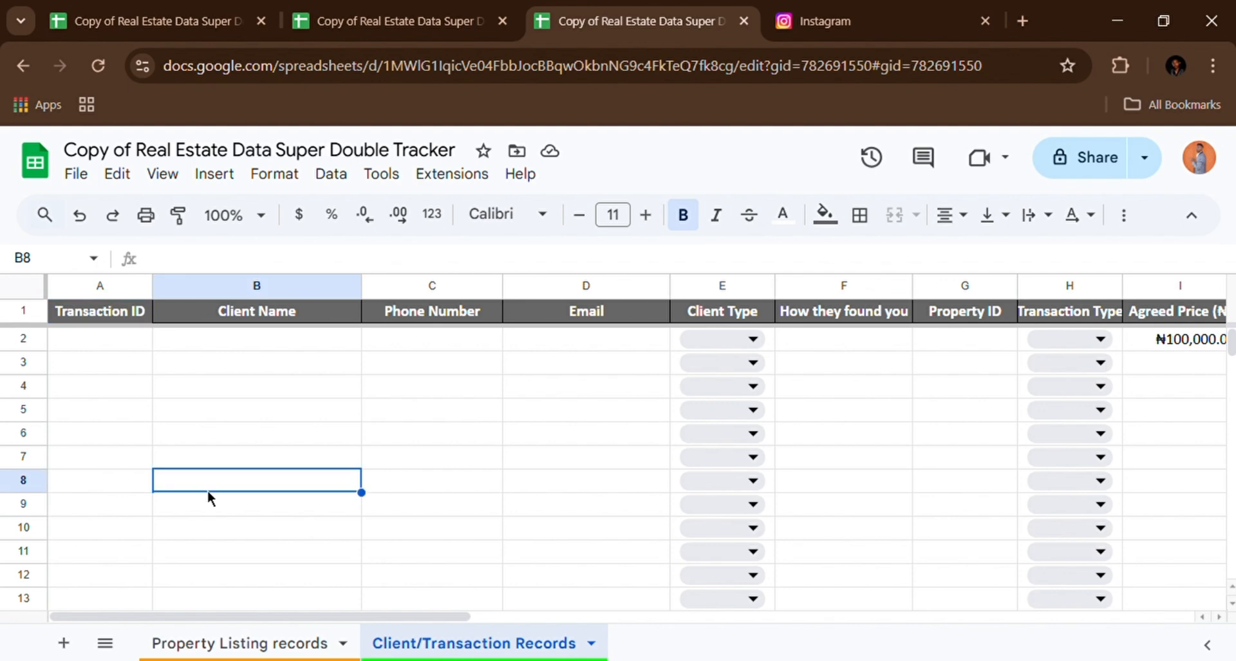
{"action": "left_click", "coordinate": [94, 348]}
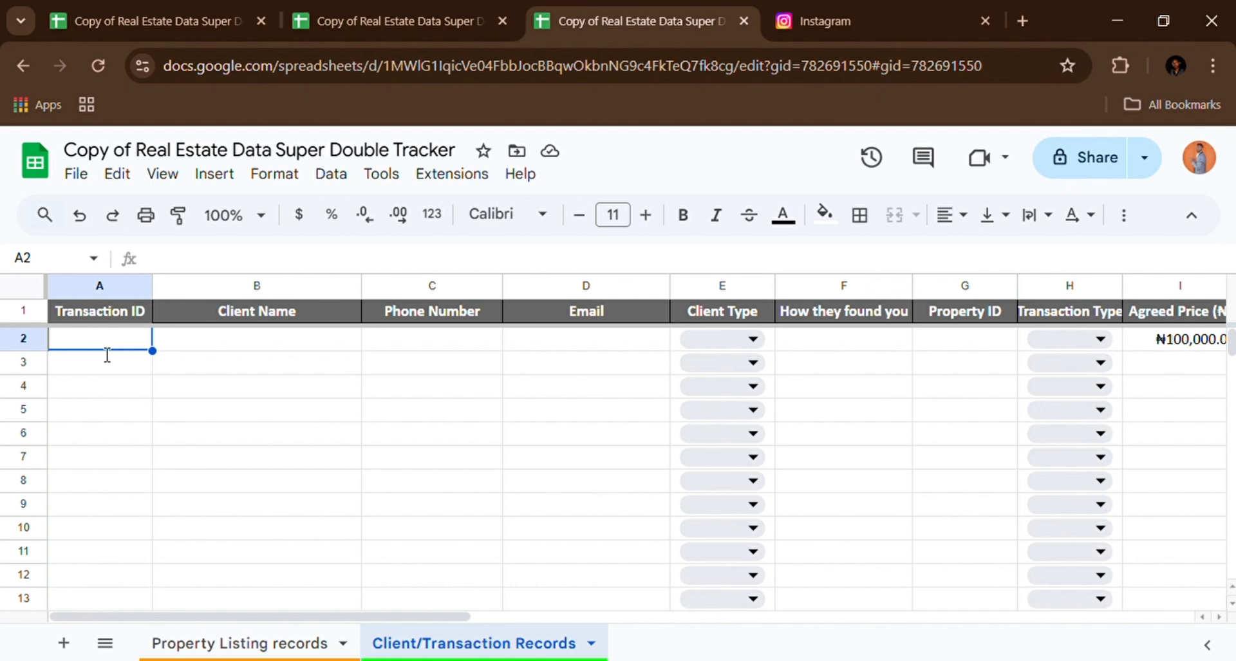
{"action": "type", "text": "TXN"}
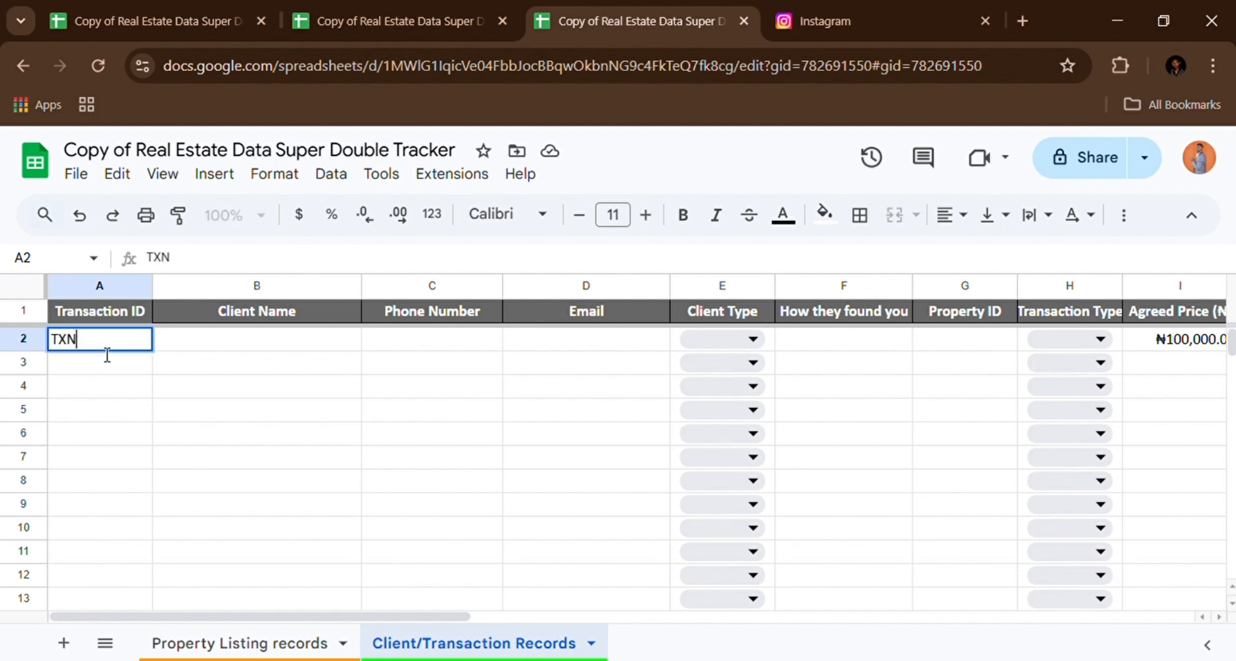
{"action": "type", "text": "001"}
{"action": "key", "text": "Return"}
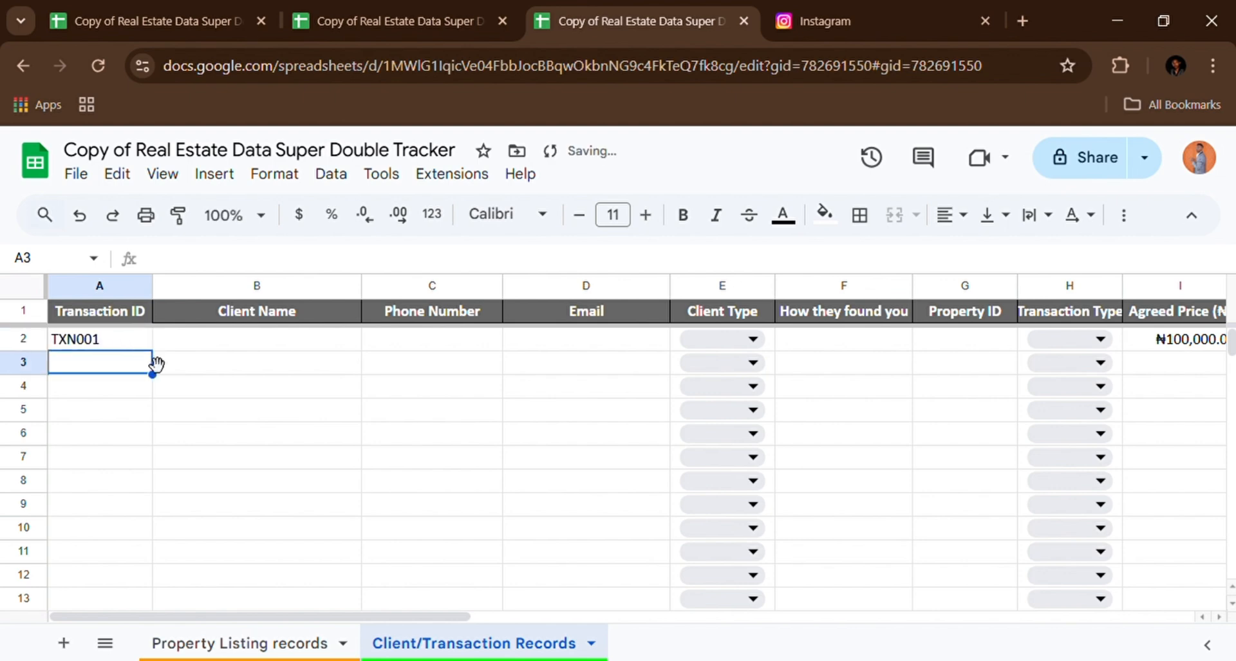
Extend the Transaction ID series from TXN001 down to TXN012 in row 13
{"action": "left_click", "coordinate": [127, 341]}
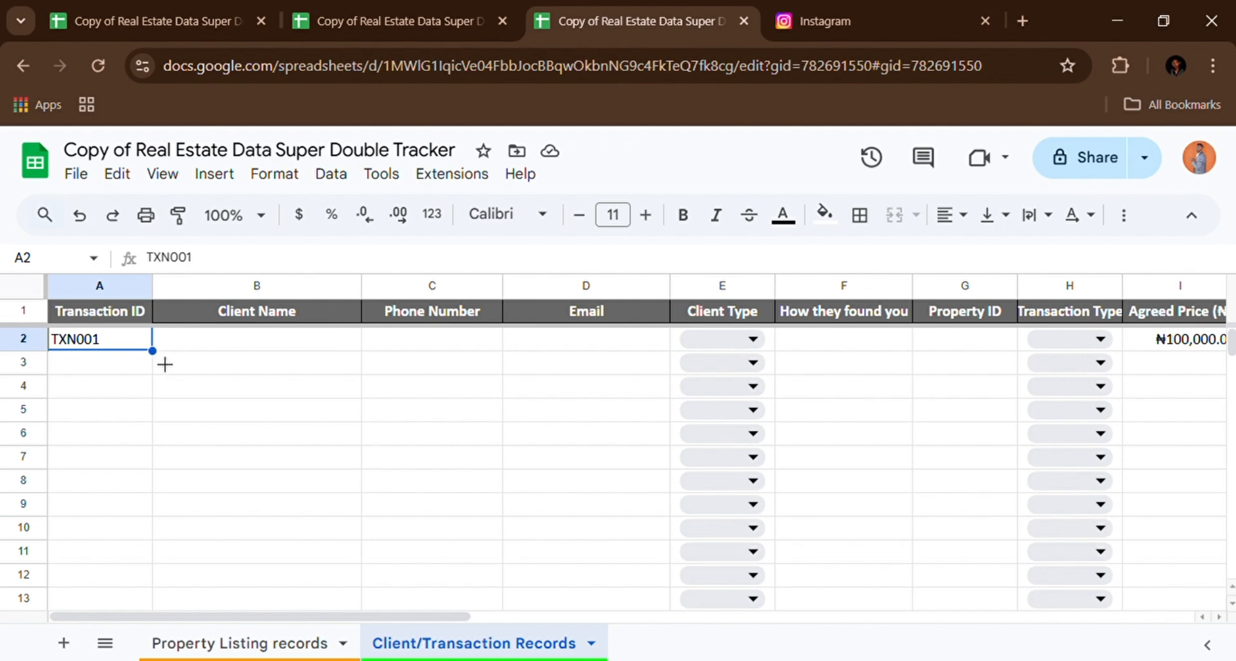
{"action": "left_click_drag", "start_coordinate": [163, 368], "coordinate": [179, 592]}
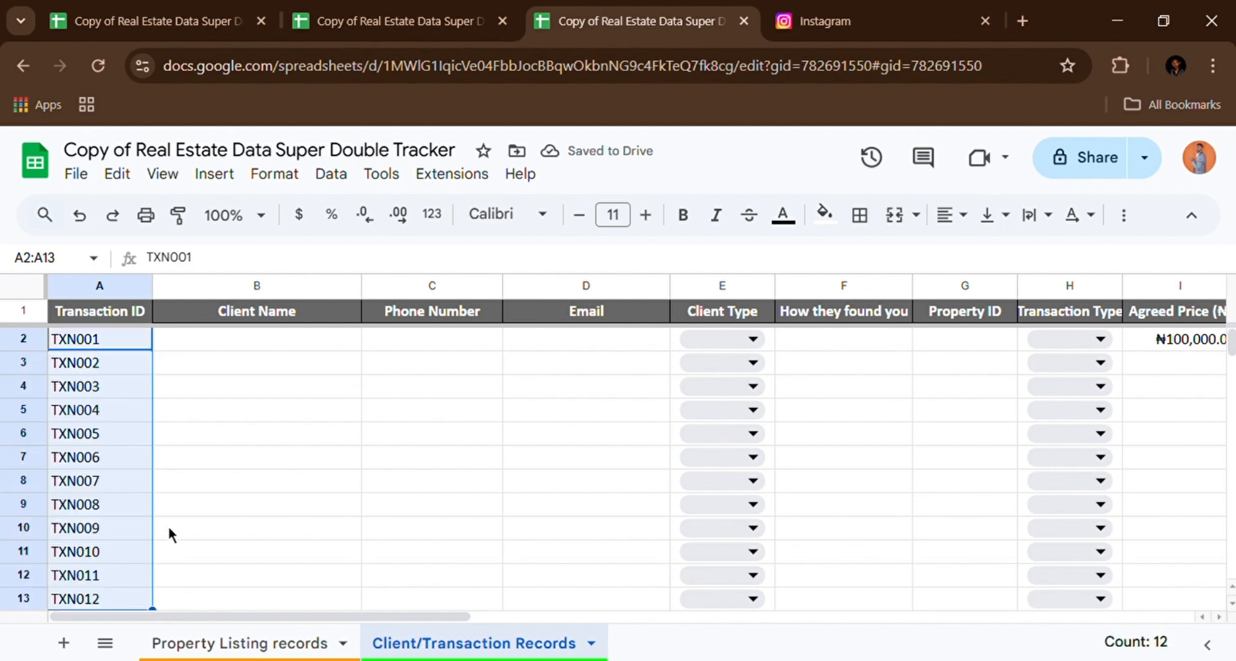
{"action": "left_click", "coordinate": [168, 489]}
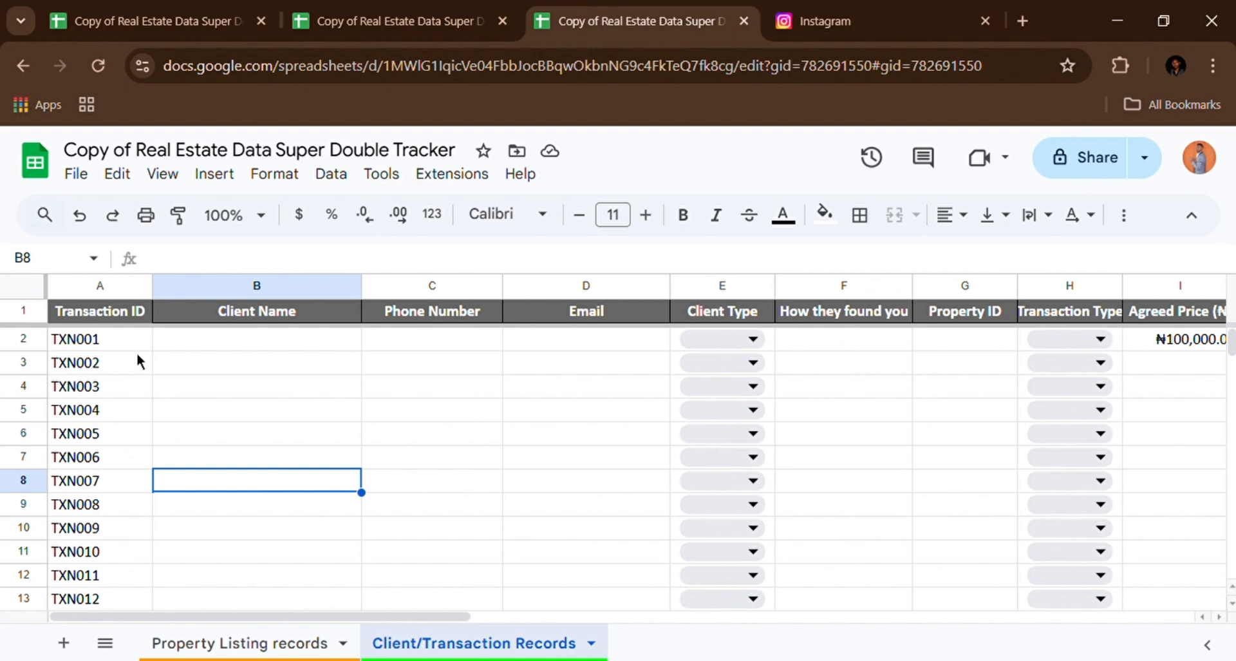
{"action": "left_click", "coordinate": [168, 339]}
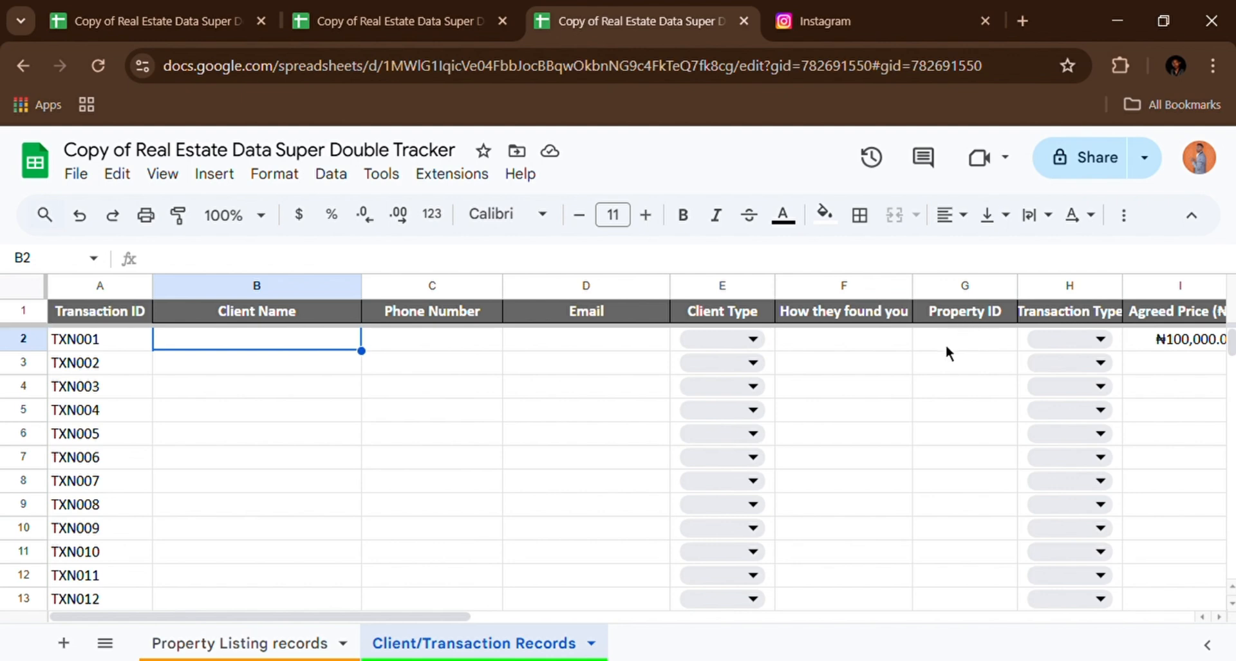
Return to the Property Listing records and review the property IDs, listing columns and MMR002's Status options, keeping Under Offer
{"action": "left_click", "coordinate": [260, 650]}
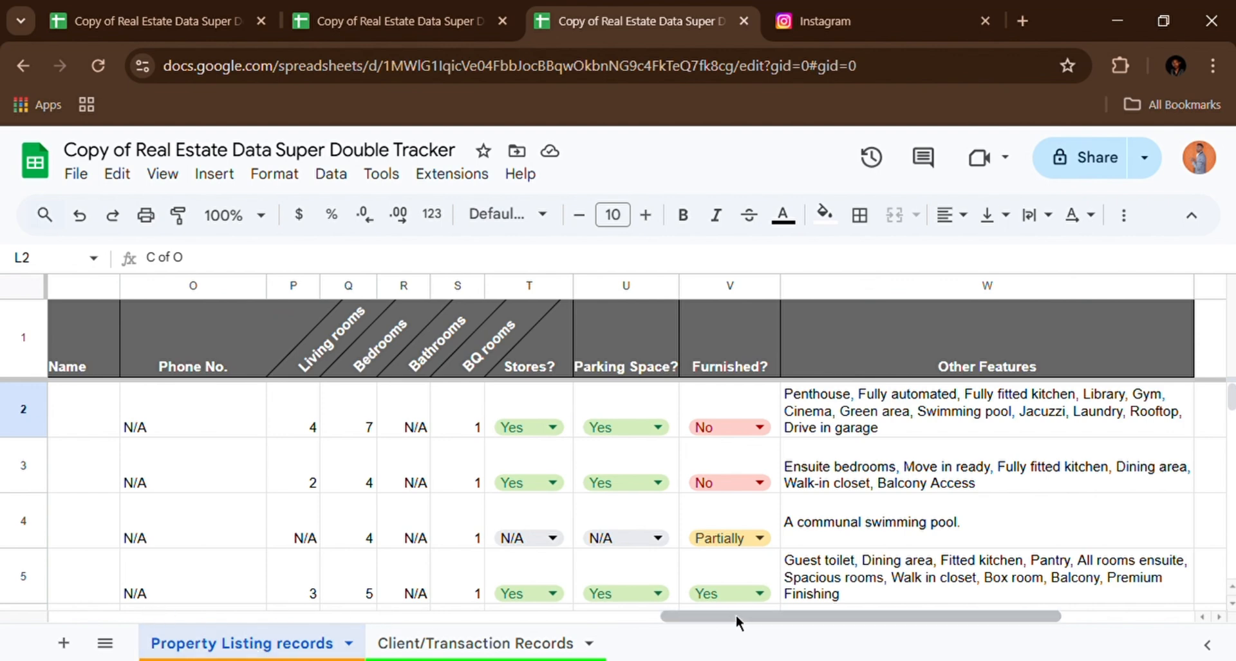
{"action": "left_click_drag", "start_coordinate": [736, 614], "coordinate": [436, 615]}
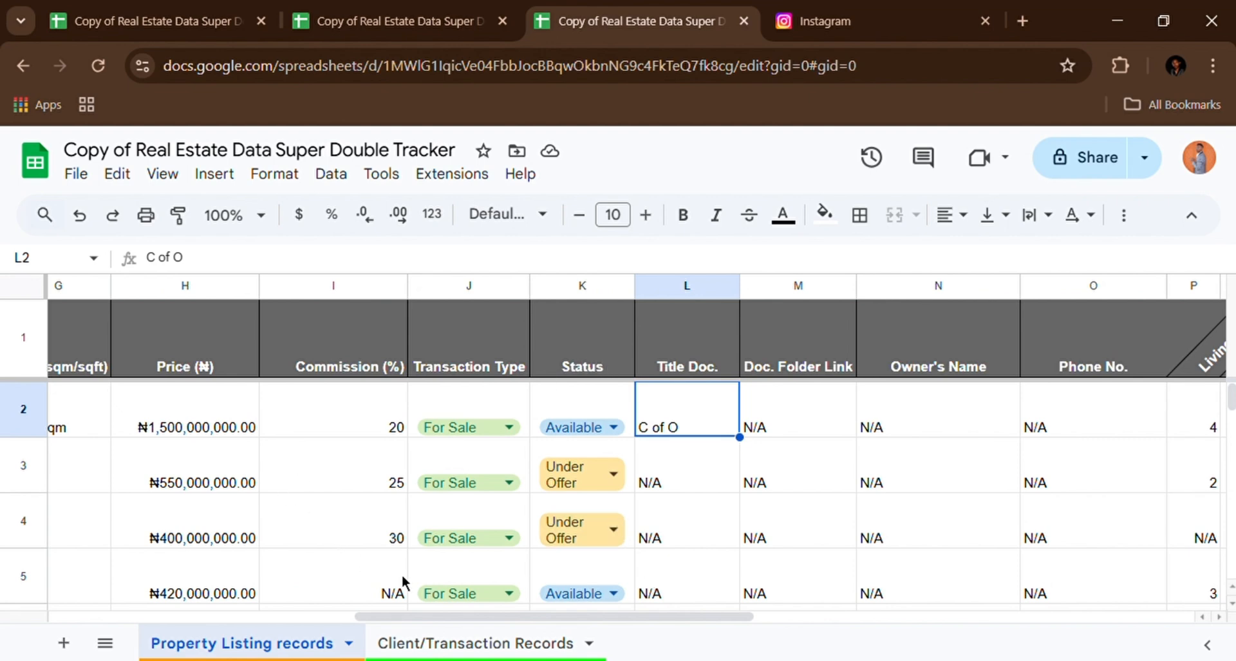
{"action": "left_click_drag", "start_coordinate": [412, 614], "coordinate": [13, 593]}
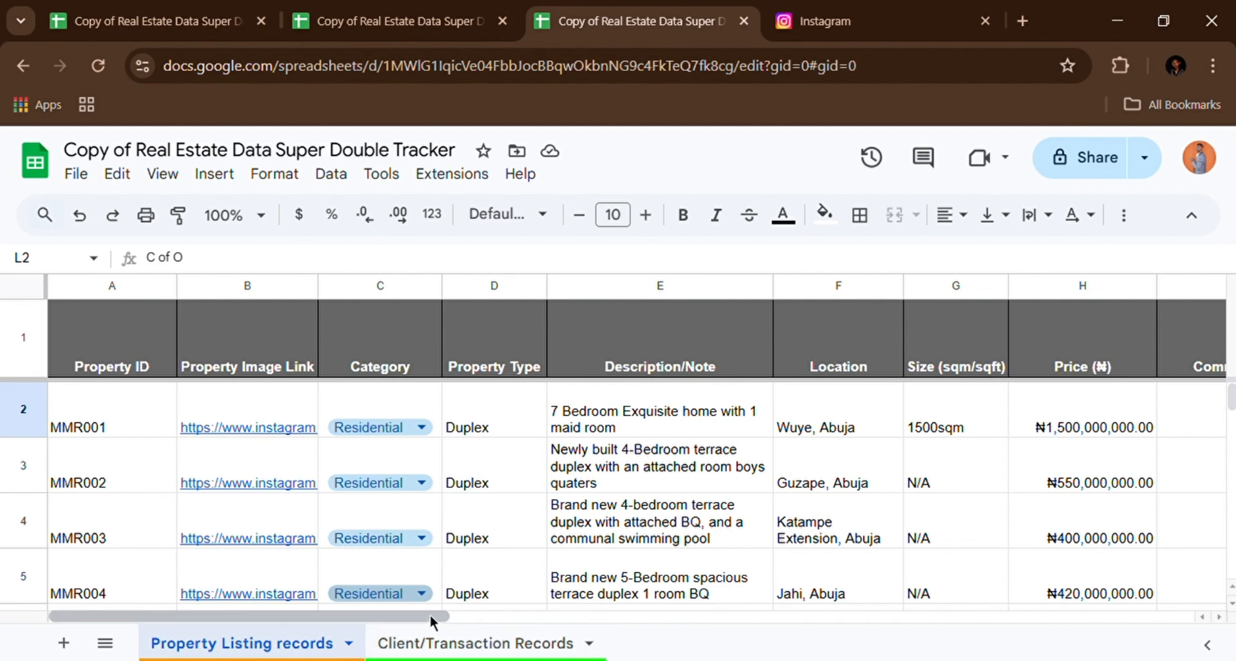
{"action": "left_click_drag", "start_coordinate": [430, 613], "coordinate": [716, 625]}
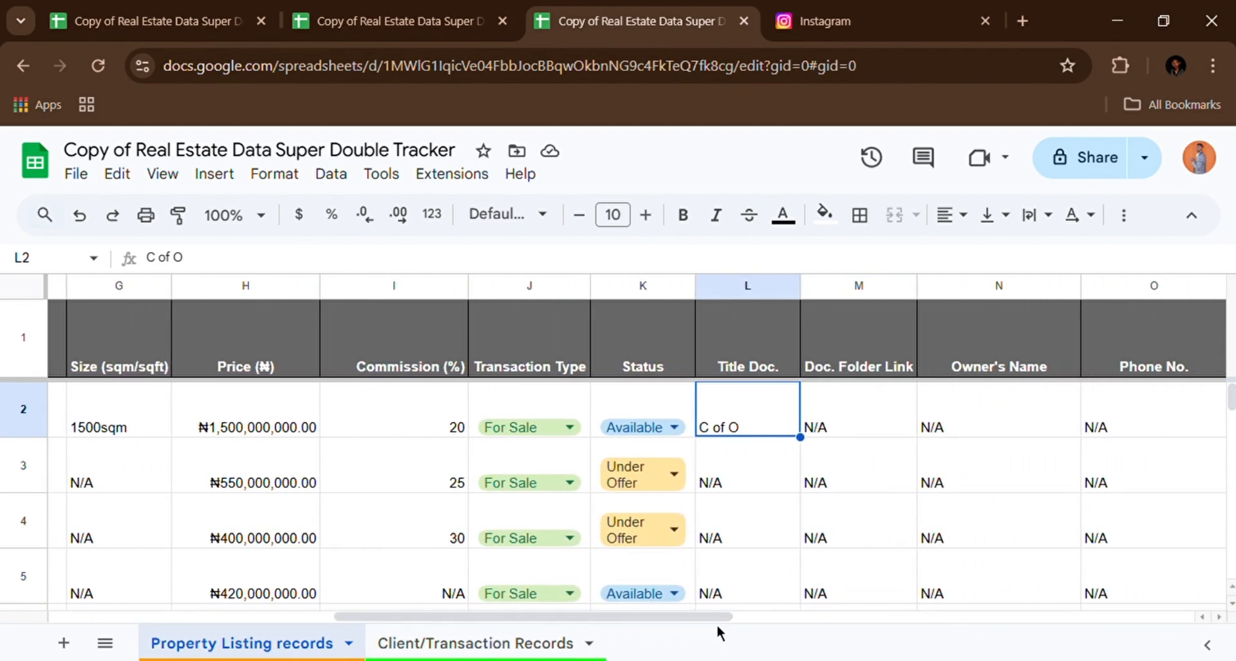
{"action": "left_click", "coordinate": [677, 473]}
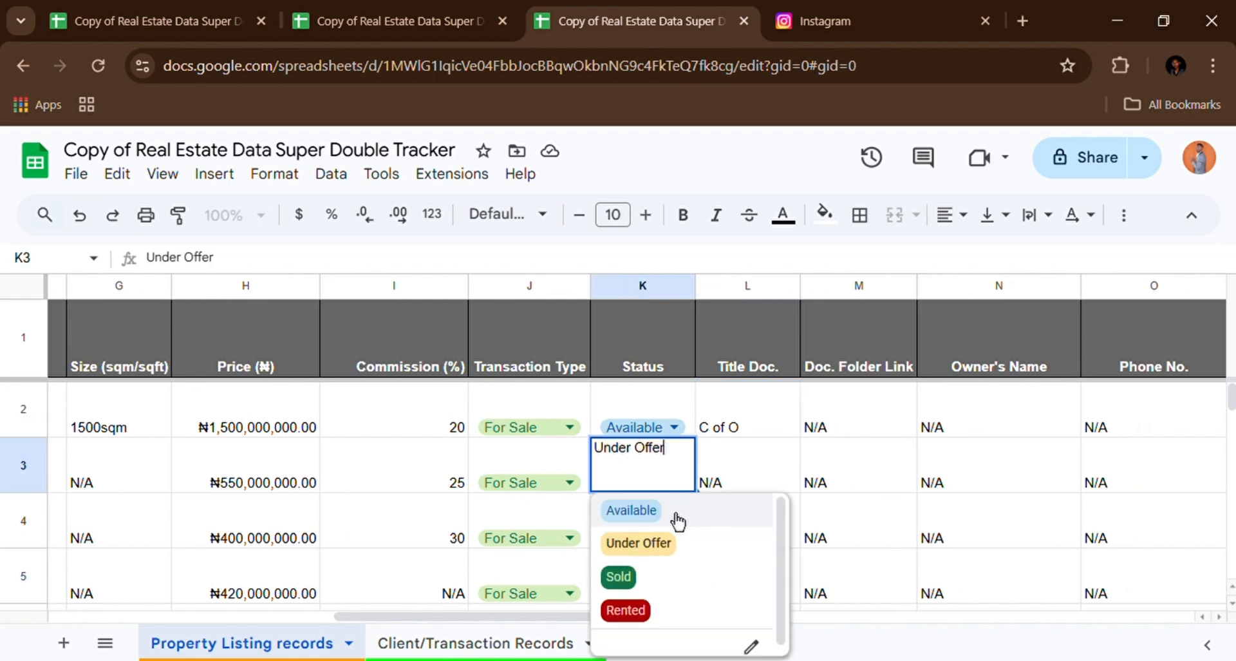
{"action": "left_click", "coordinate": [669, 553]}
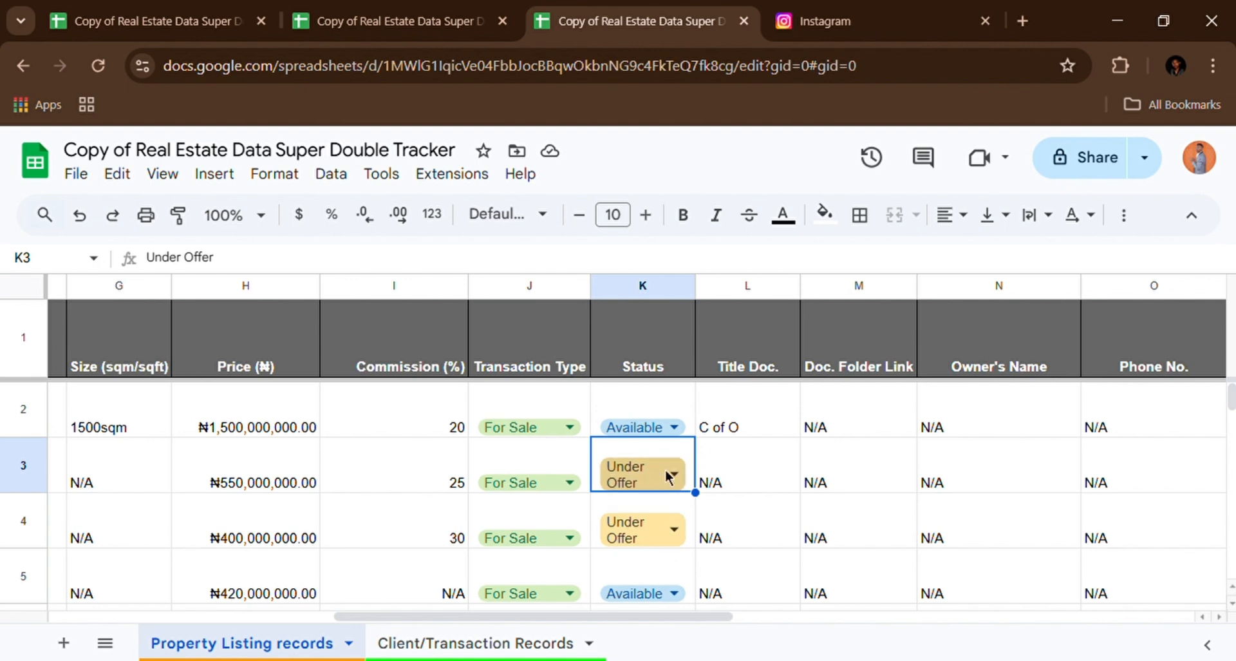
Try the Under Offer status on the first listing and restore it to Available
{"action": "left_click", "coordinate": [671, 427]}
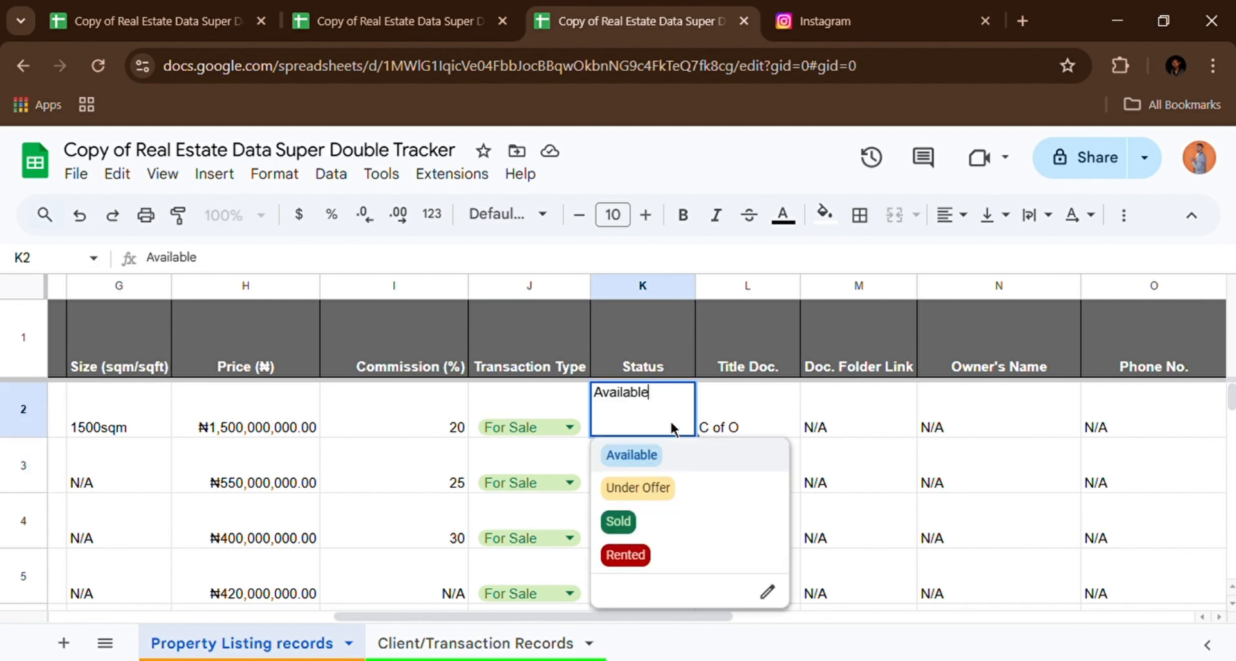
{"action": "left_click", "coordinate": [650, 489]}
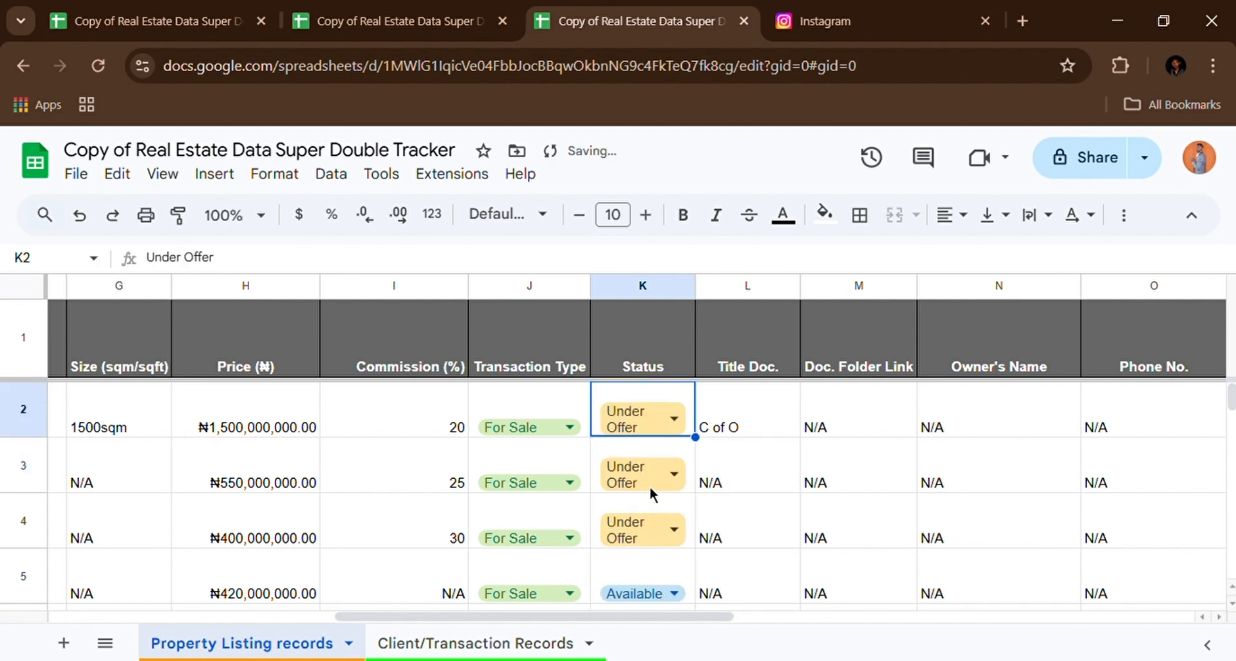
{"action": "left_click", "coordinate": [674, 422]}
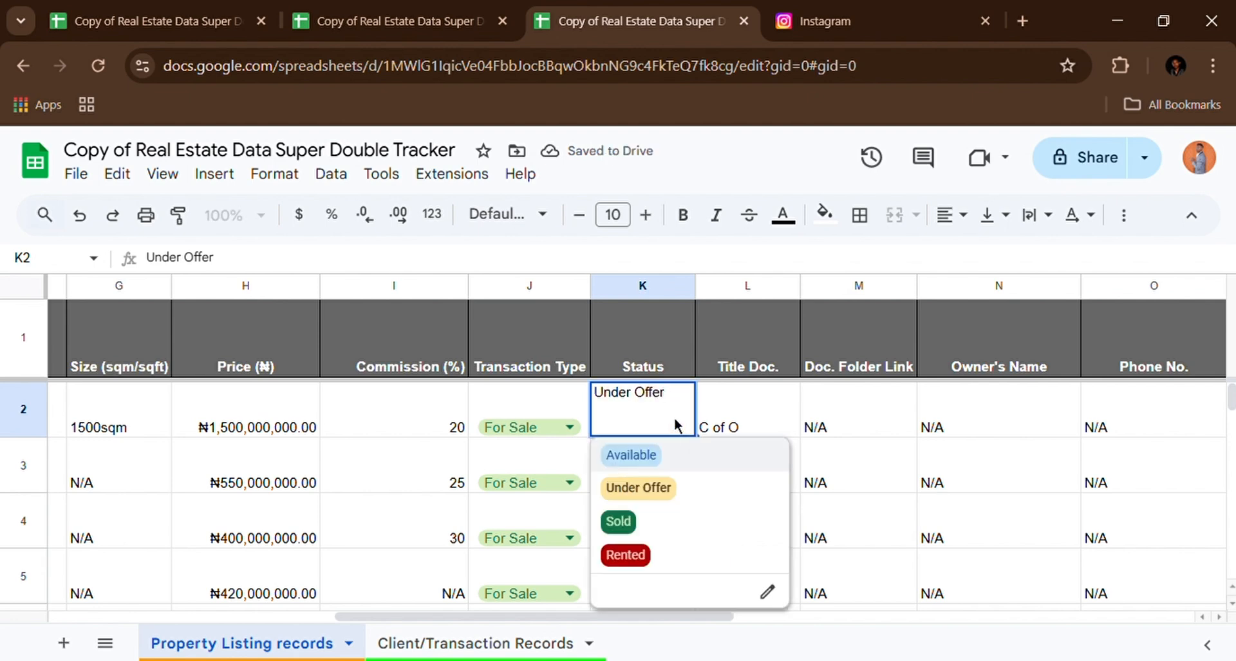
{"action": "left_click", "coordinate": [642, 454]}
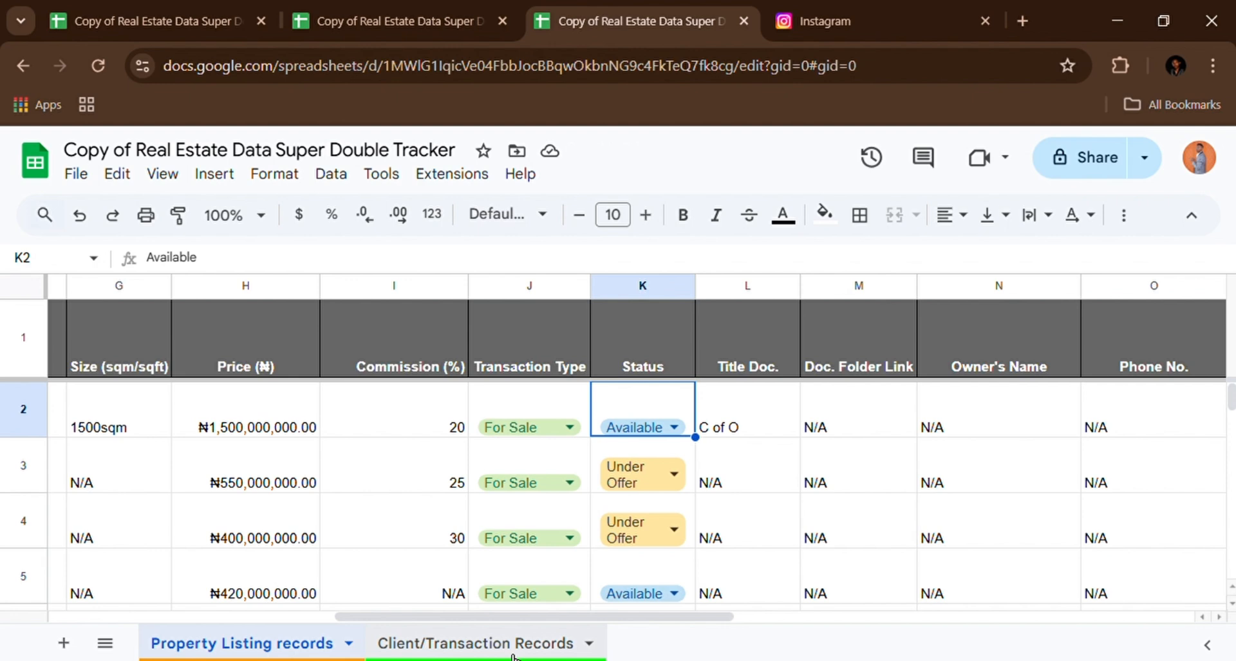
Examine the agreed price, amount paid, balance, payment and commission columns of the Client/Transaction Records
{"action": "left_click", "coordinate": [512, 652]}
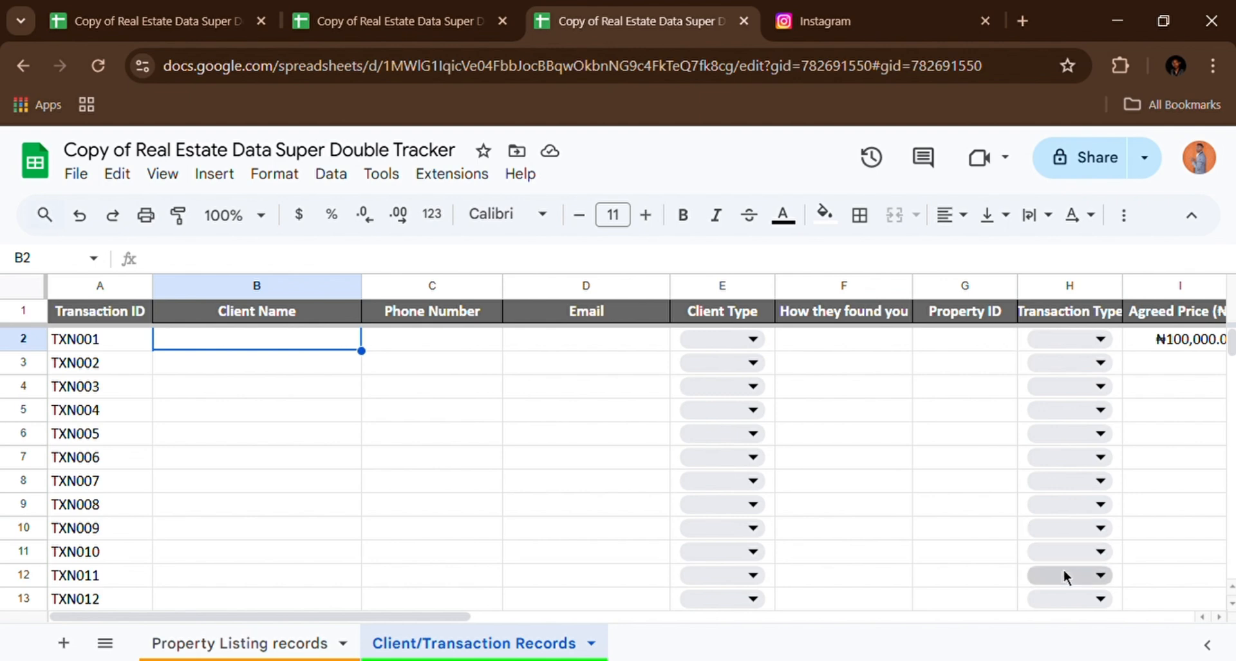
{"action": "left_click", "coordinate": [1221, 619]}
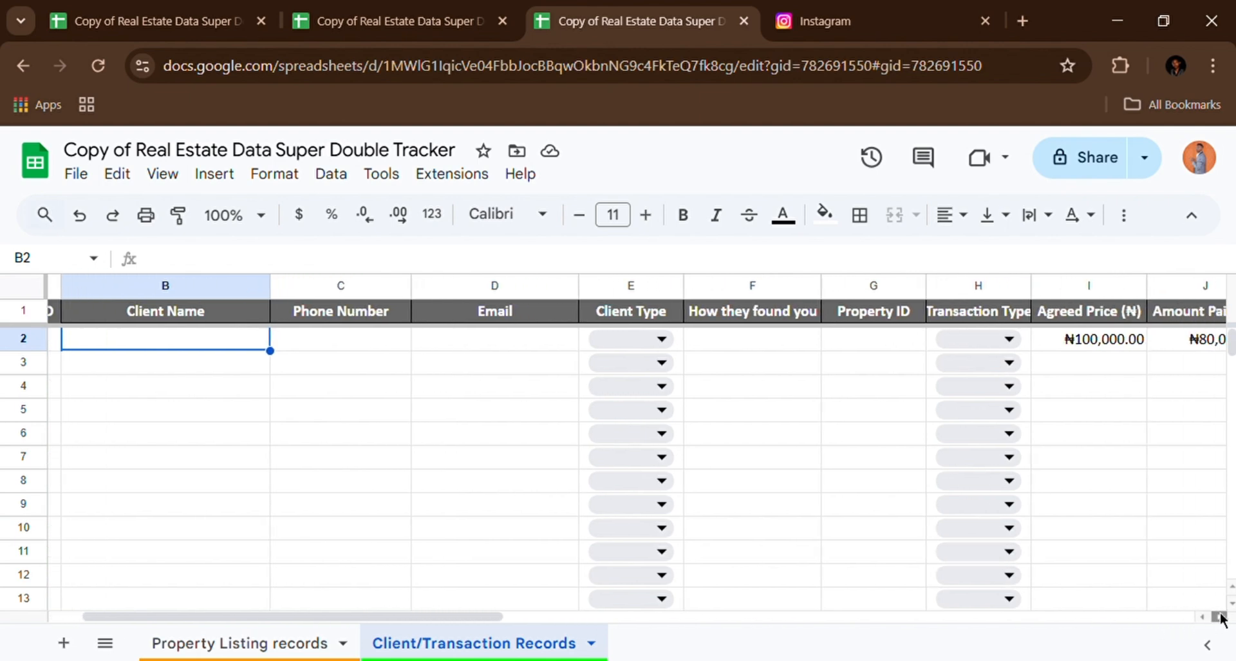
{"action": "left_click_drag", "start_coordinate": [1221, 618], "coordinate": [1203, 617]}
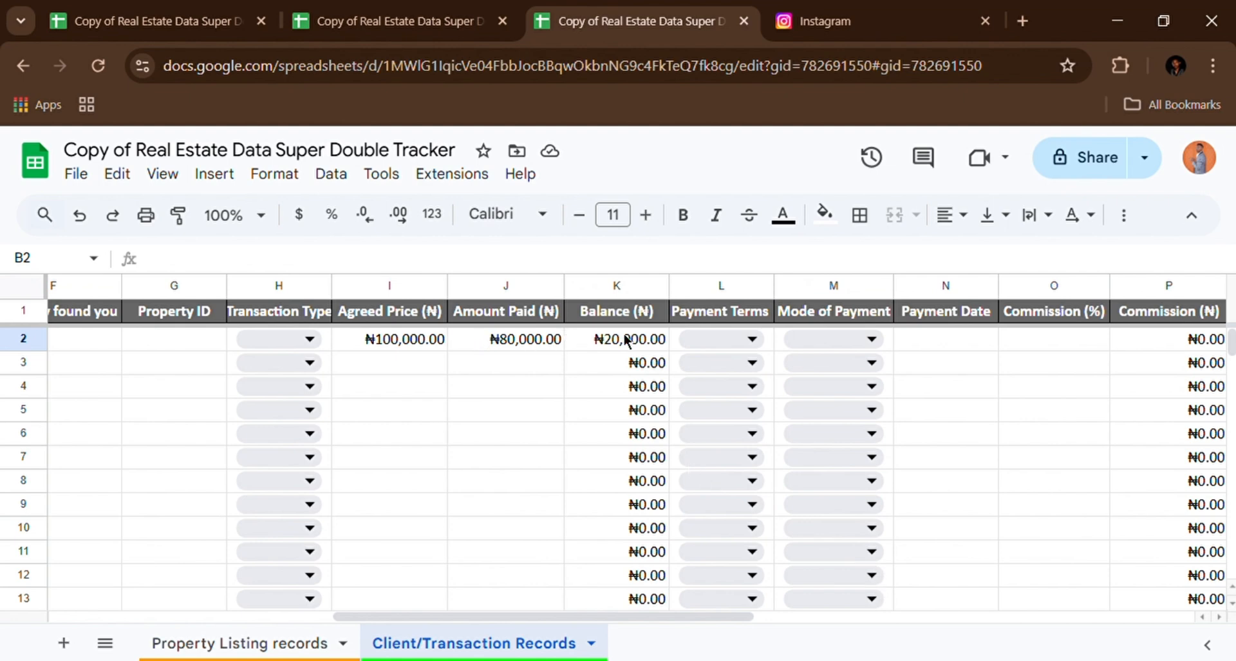
Mark the first listing in the Property Listing records as Sold
{"action": "left_click", "coordinate": [239, 642]}
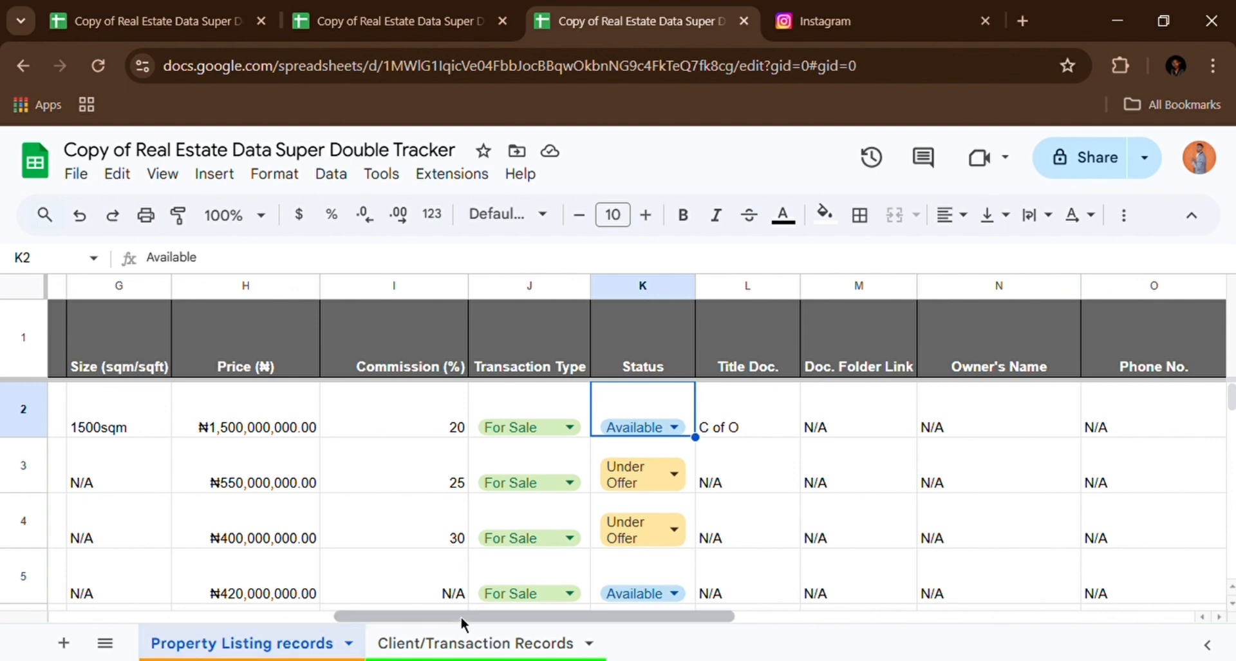
{"action": "left_click", "coordinate": [636, 427]}
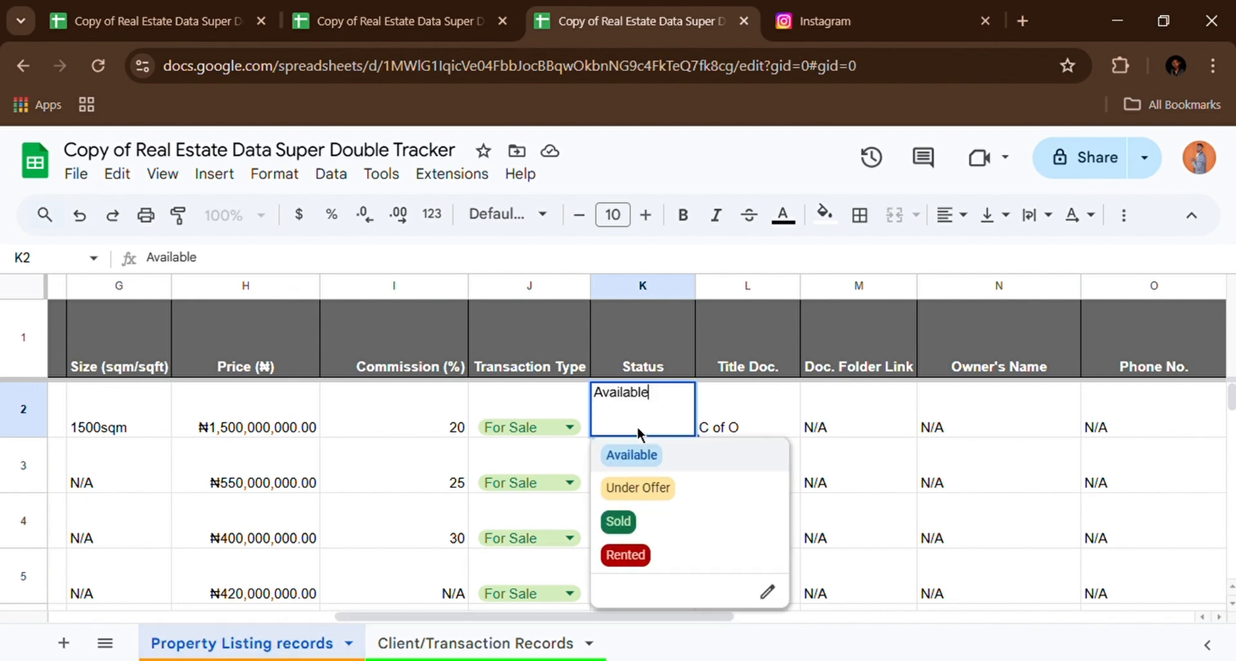
{"action": "left_click", "coordinate": [635, 526]}
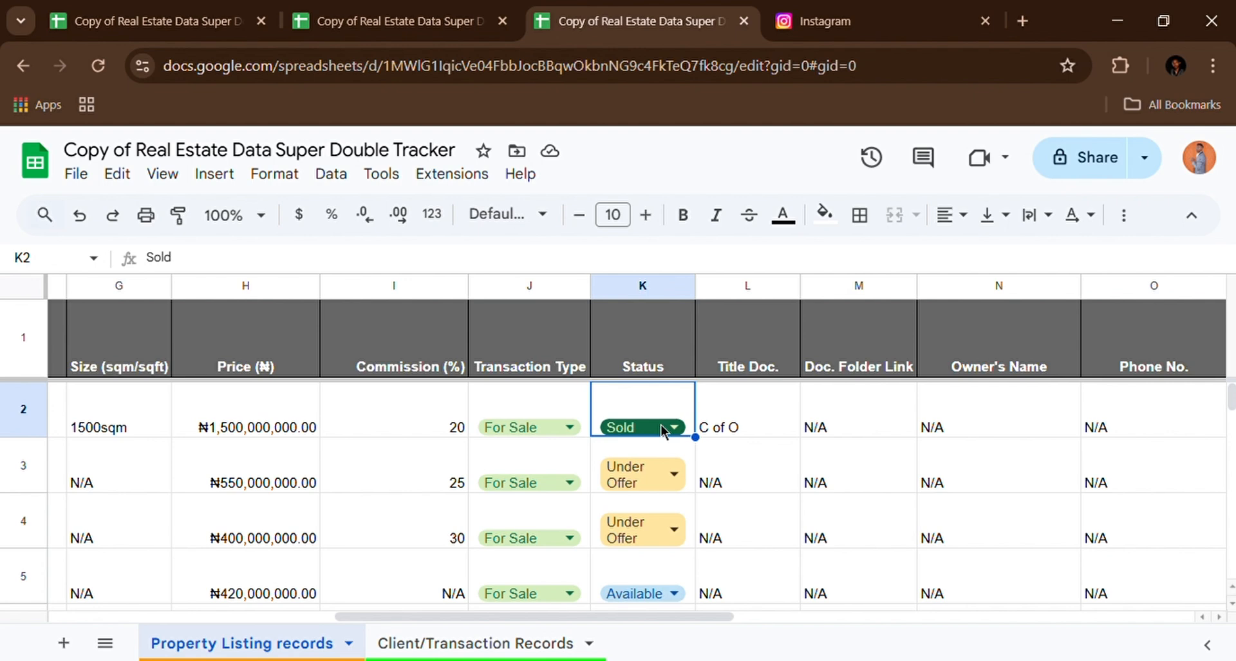
{"action": "left_click", "coordinate": [622, 342]}
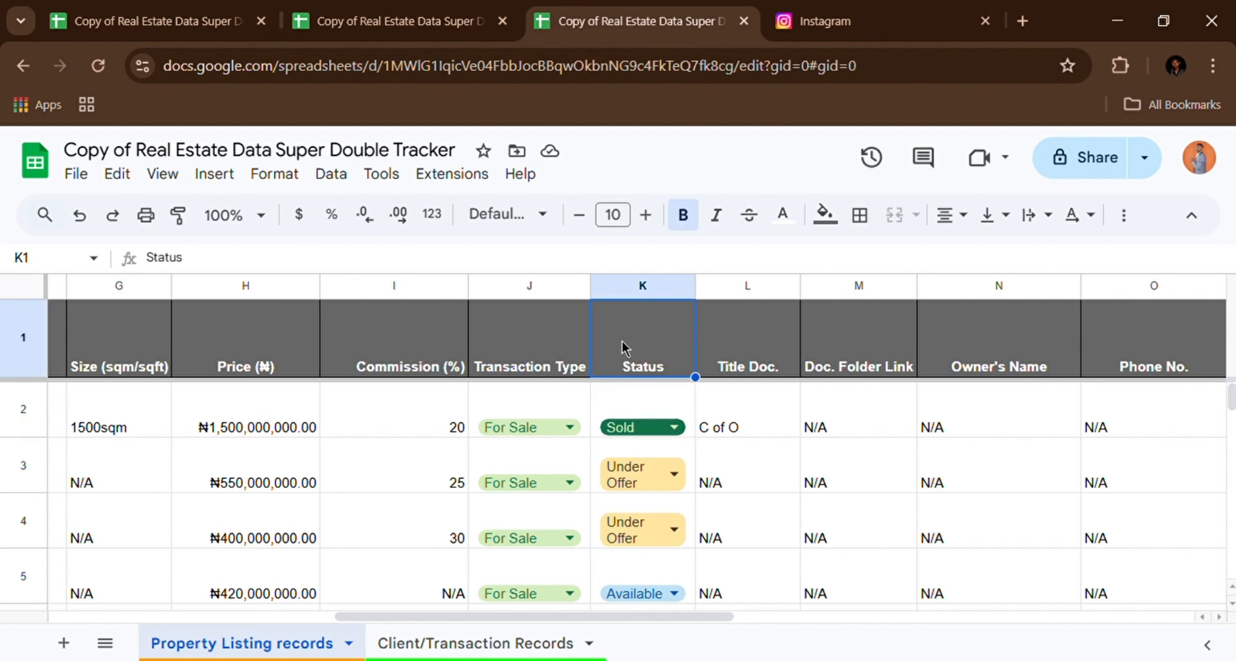
In the Client/Transaction Records, check the Transaction Type options for TXN001 and clear its sample Amount Paid value
{"action": "left_click", "coordinate": [486, 653]}
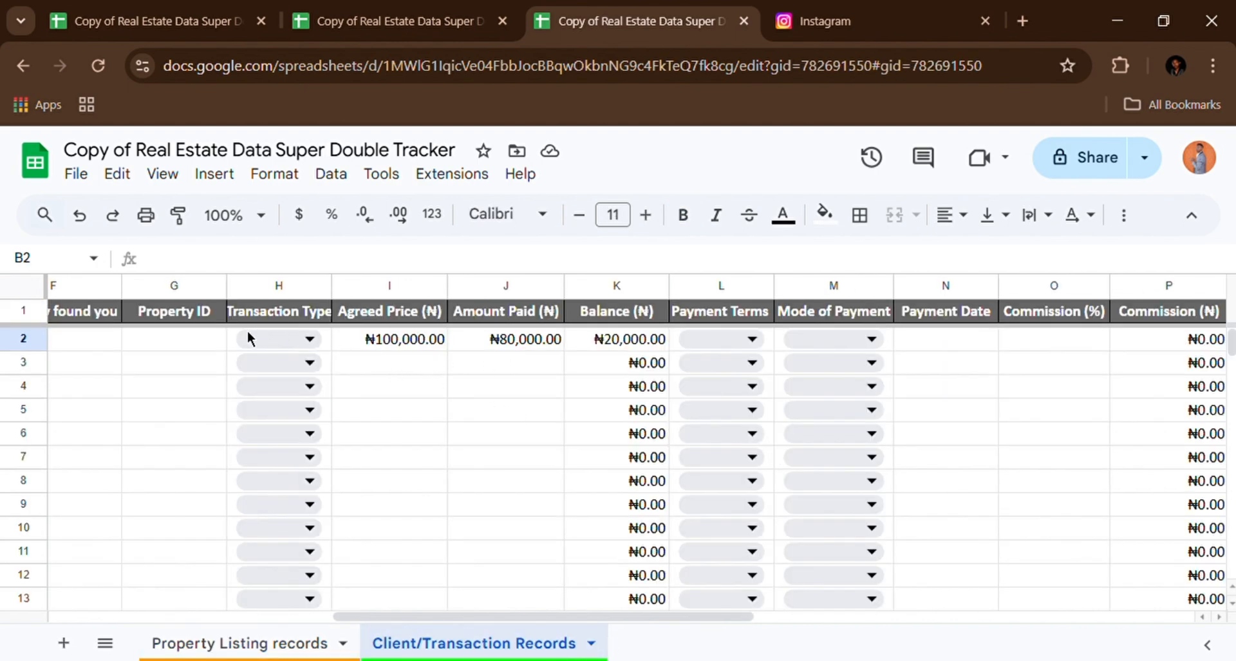
{"action": "left_click", "coordinate": [312, 339]}
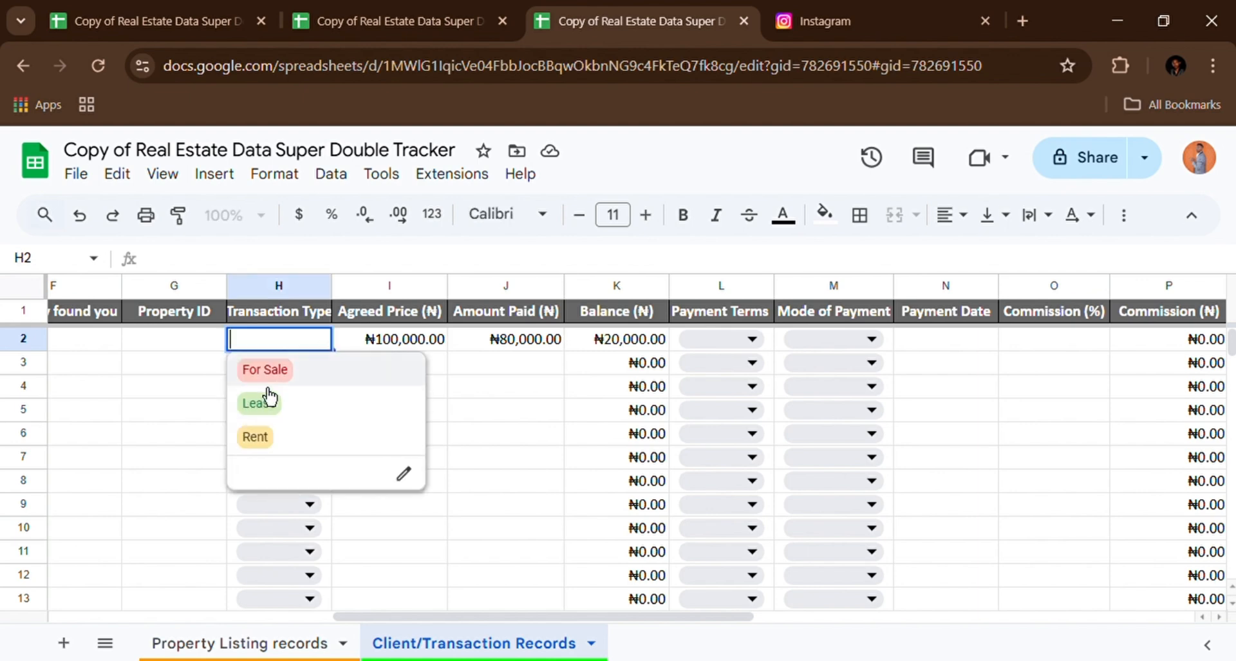
{"action": "left_click", "coordinate": [184, 335]}
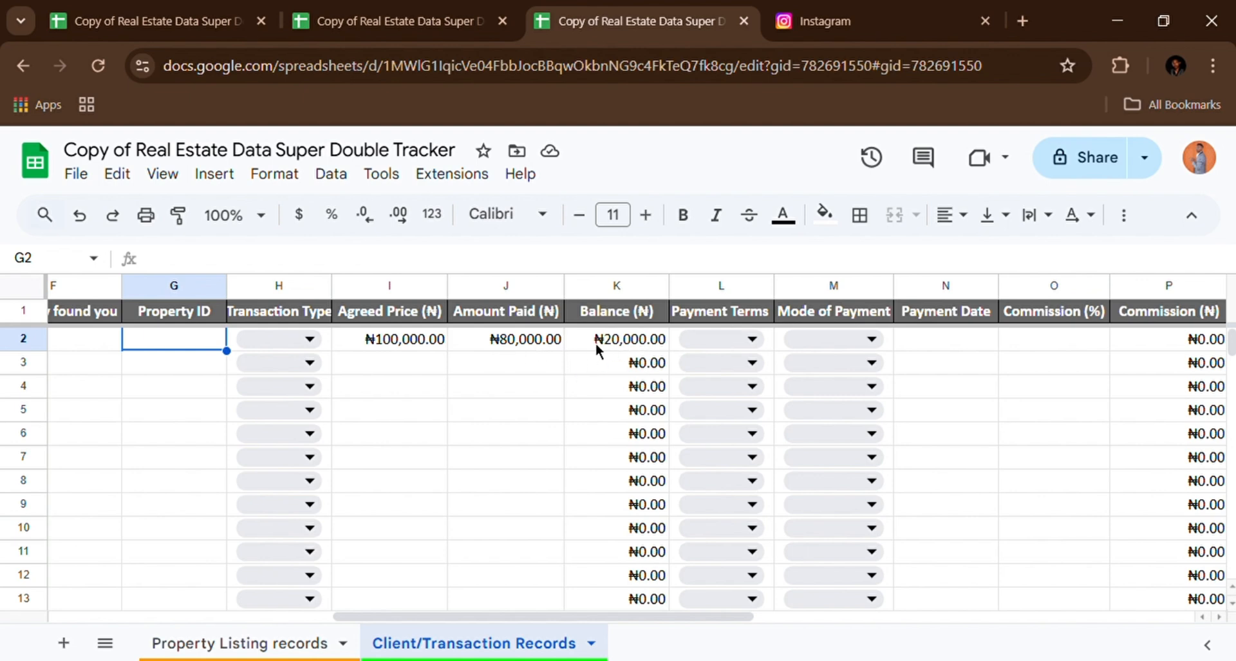
{"action": "left_click", "coordinate": [524, 338]}
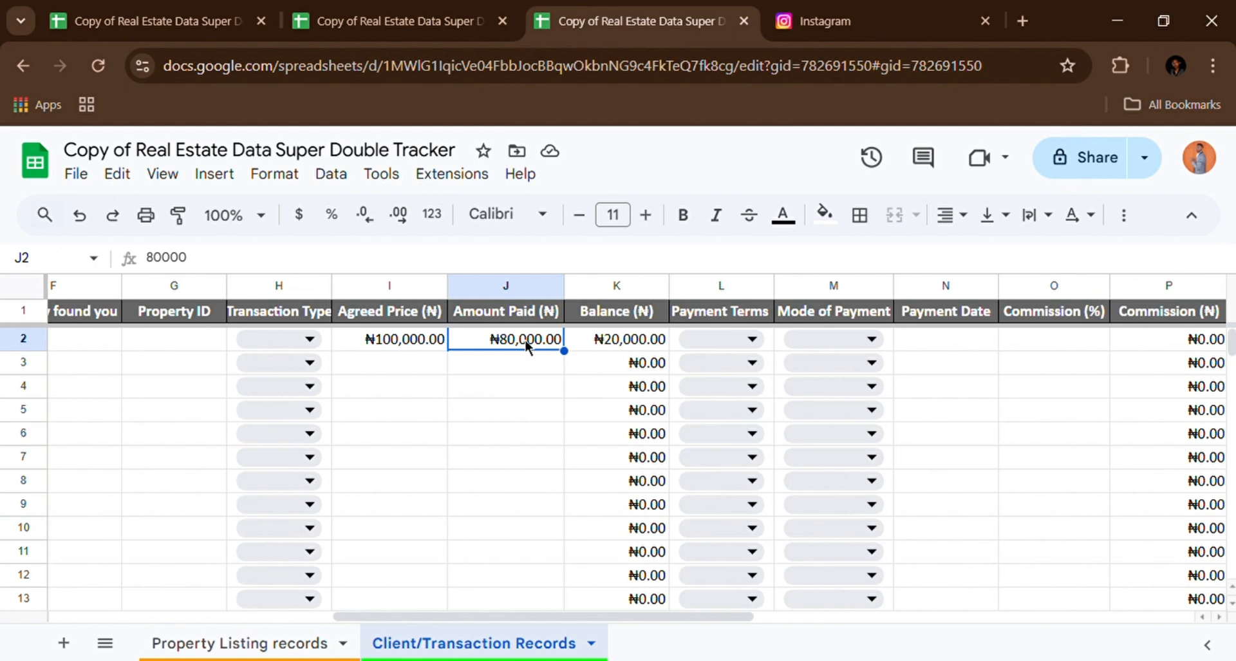
{"action": "key", "text": "Delete"}
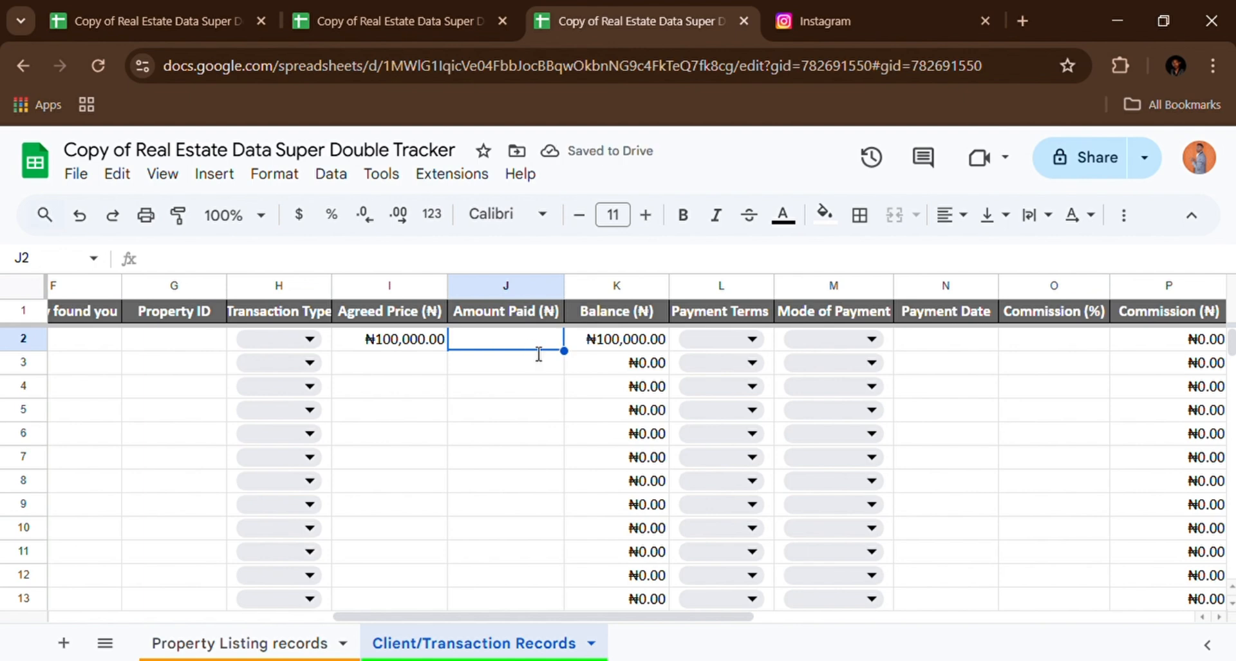
Enter an Amount Paid of 50000 for transaction TXN001 and inspect its Balance formula
{"action": "type", "text": "50000"}
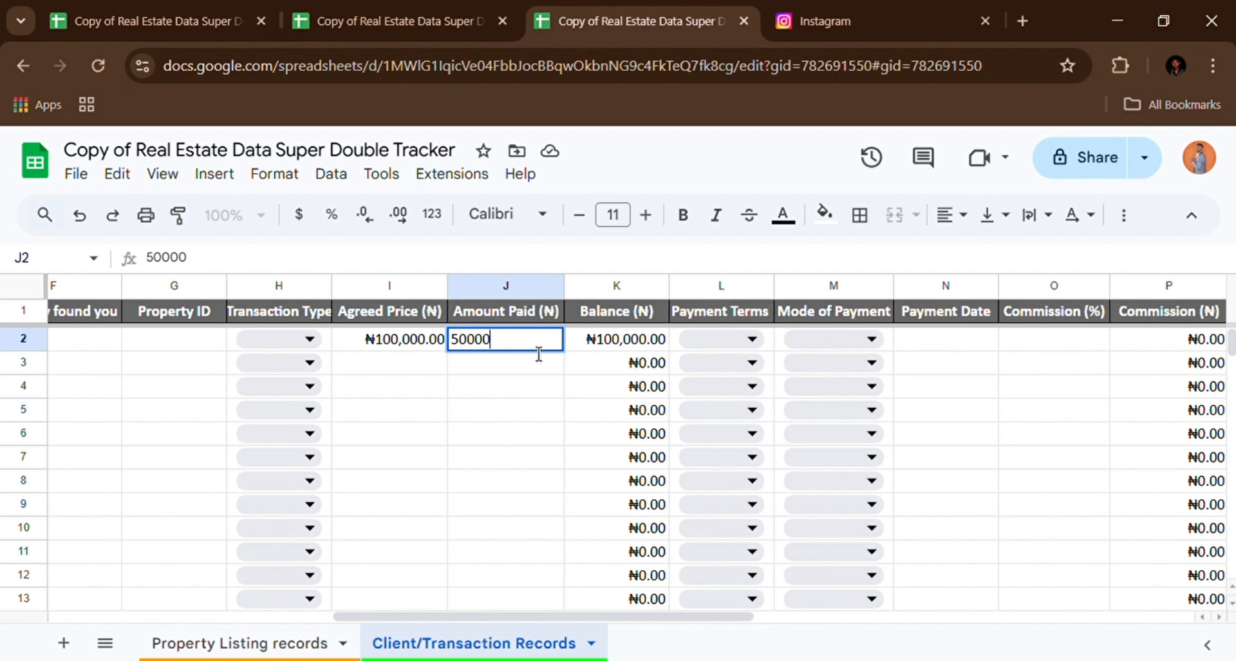
{"action": "key", "text": "Return"}
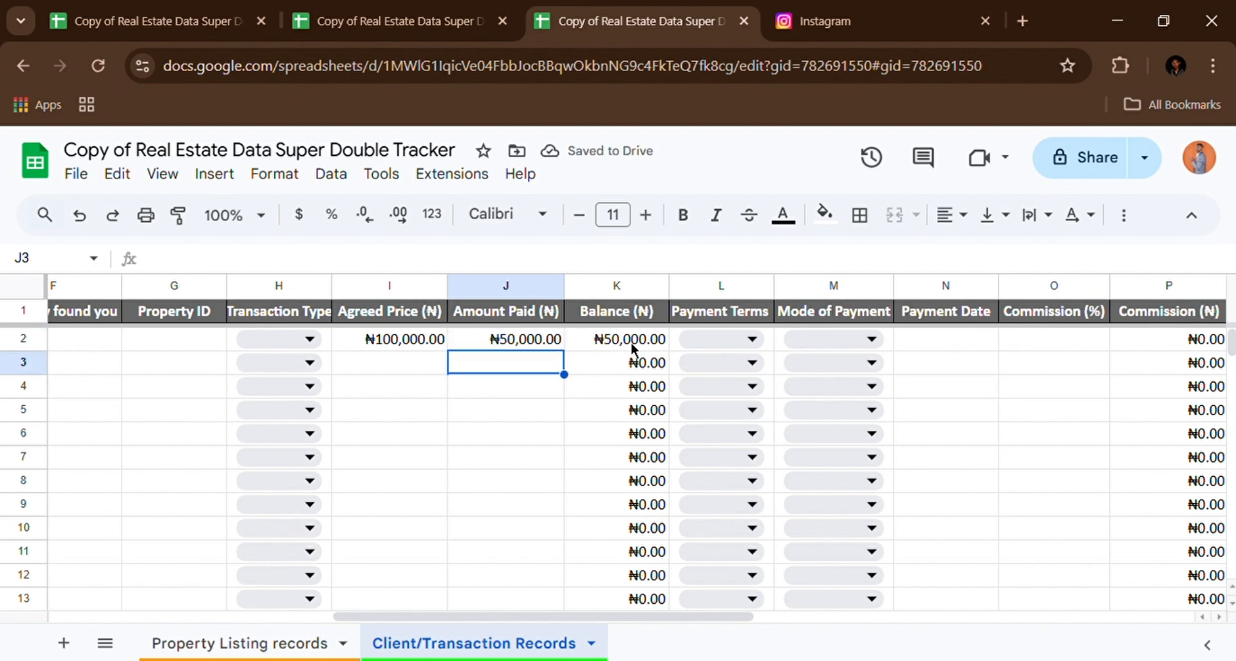
{"action": "key", "text": "Up"}
{"action": "key", "text": "Right"}
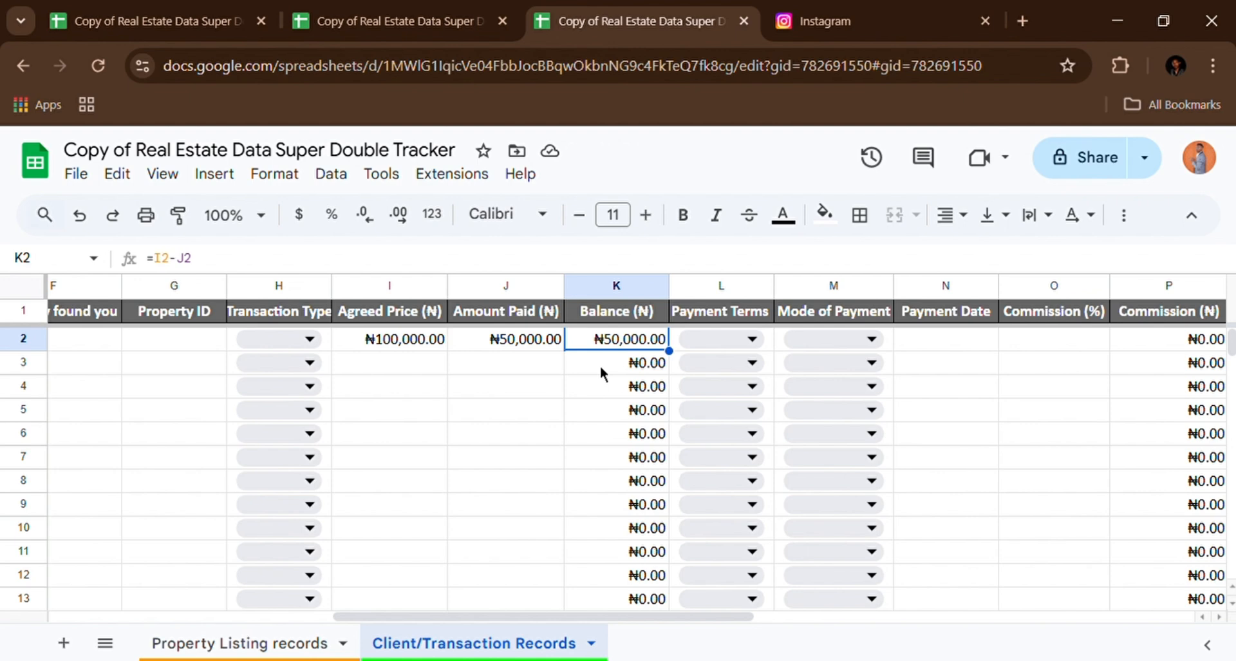
Replace the Amount Paid for TXN001 with 100000
{"action": "left_click", "coordinate": [528, 344]}
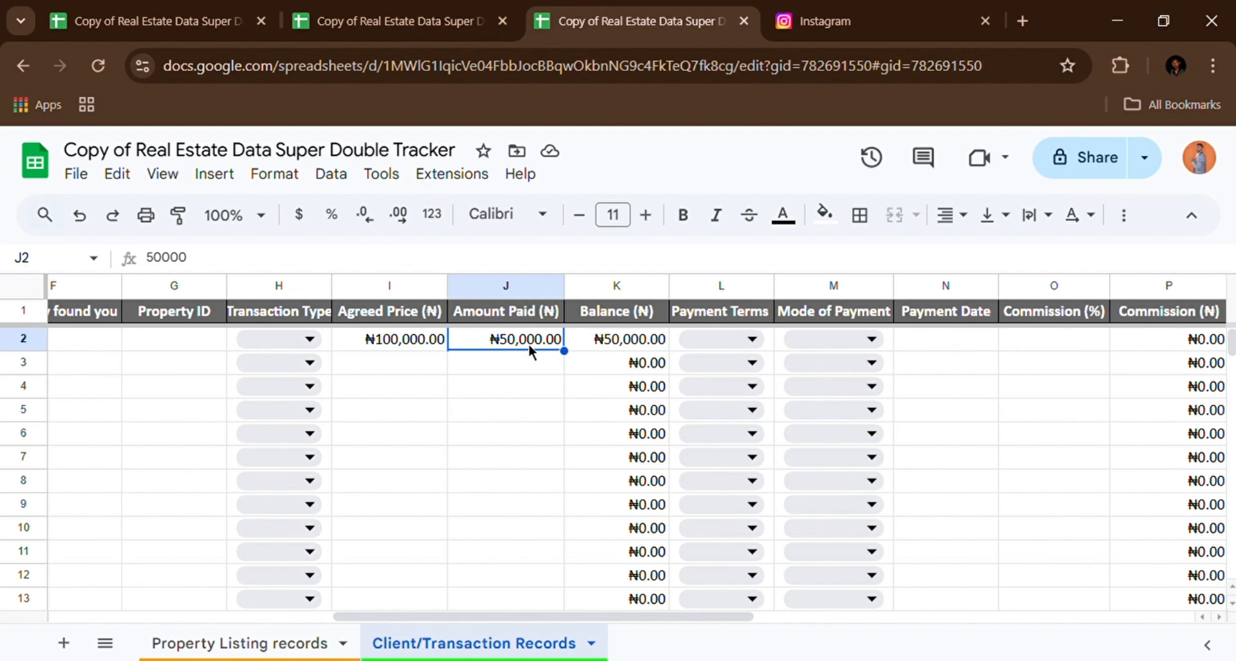
{"action": "key", "text": "Delete"}
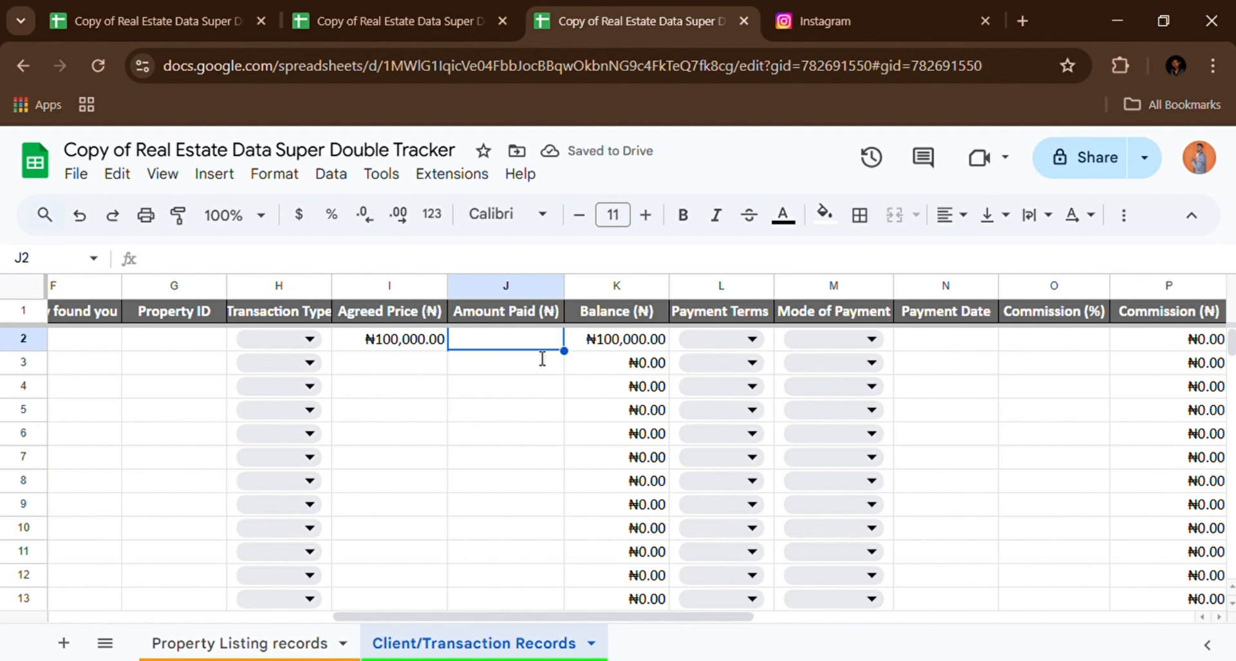
{"action": "type", "text": "100000"}
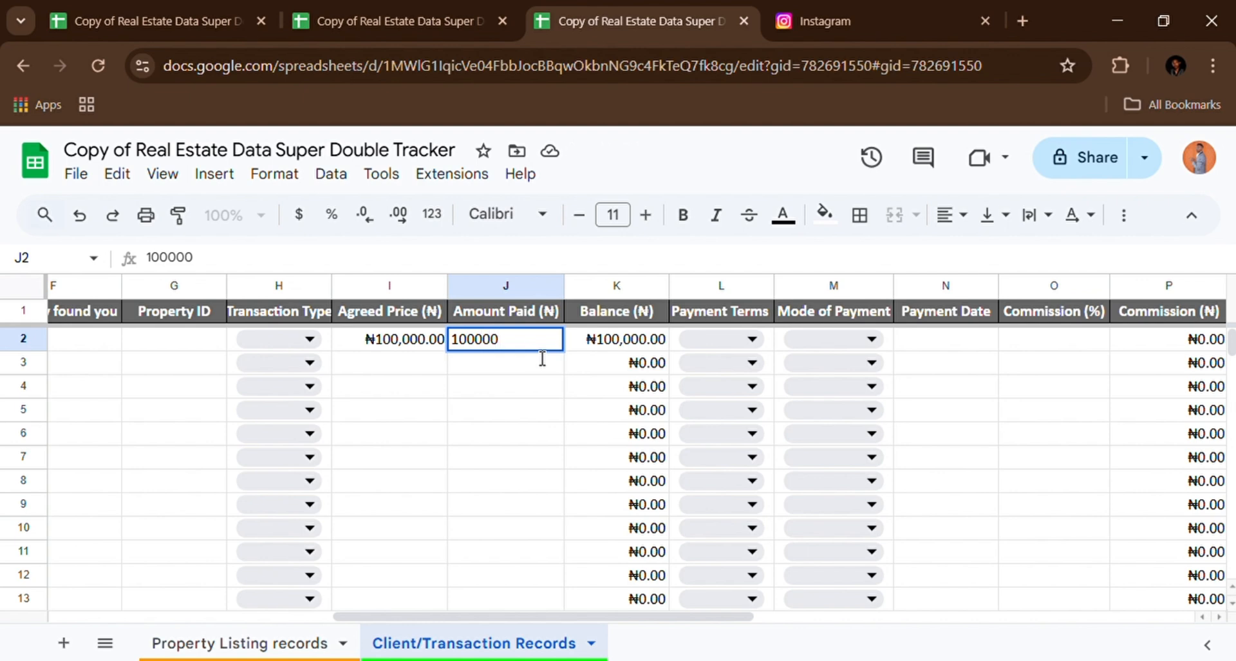
{"action": "key", "text": "Return"}
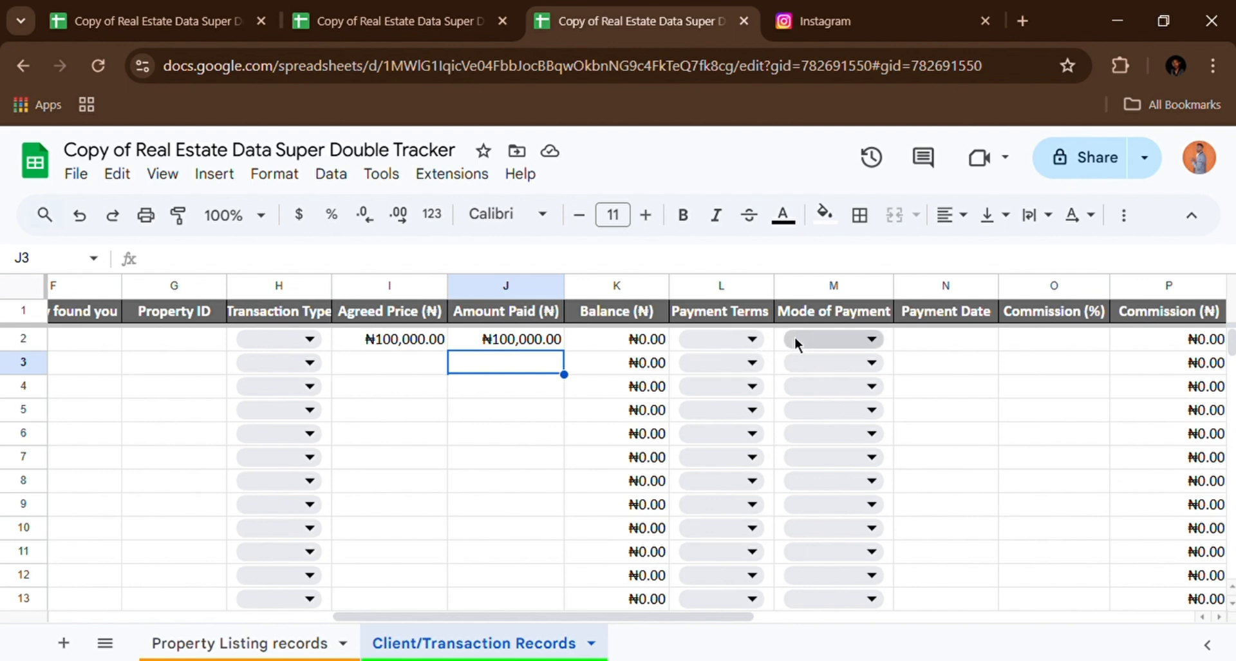
Set the Payment Terms of TXN001 to Full and check the Mode of Payment options without choosing one
{"action": "left_click", "coordinate": [763, 349]}
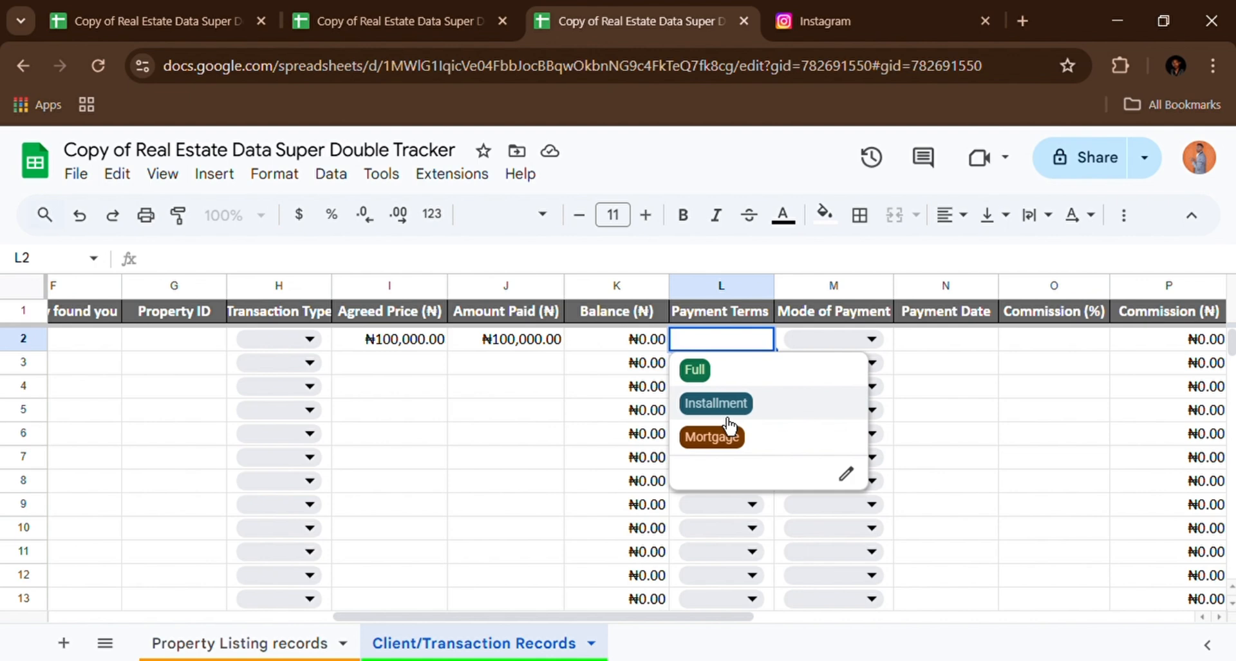
{"action": "left_click", "coordinate": [702, 368]}
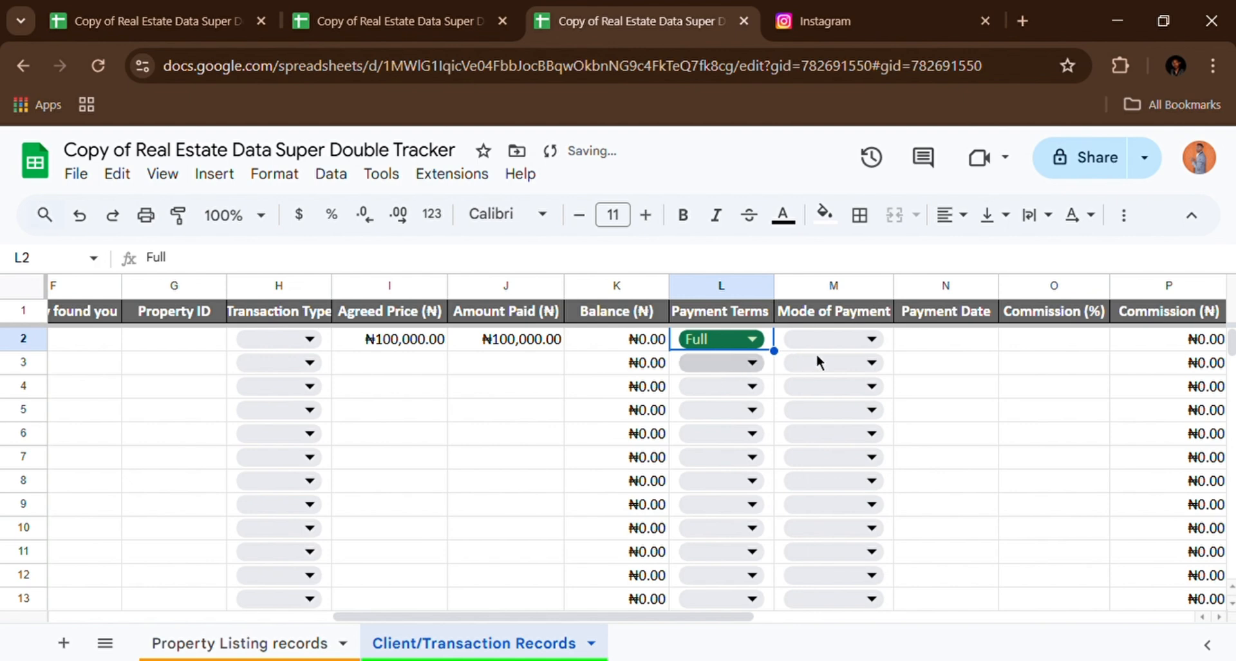
{"action": "left_click", "coordinate": [874, 341]}
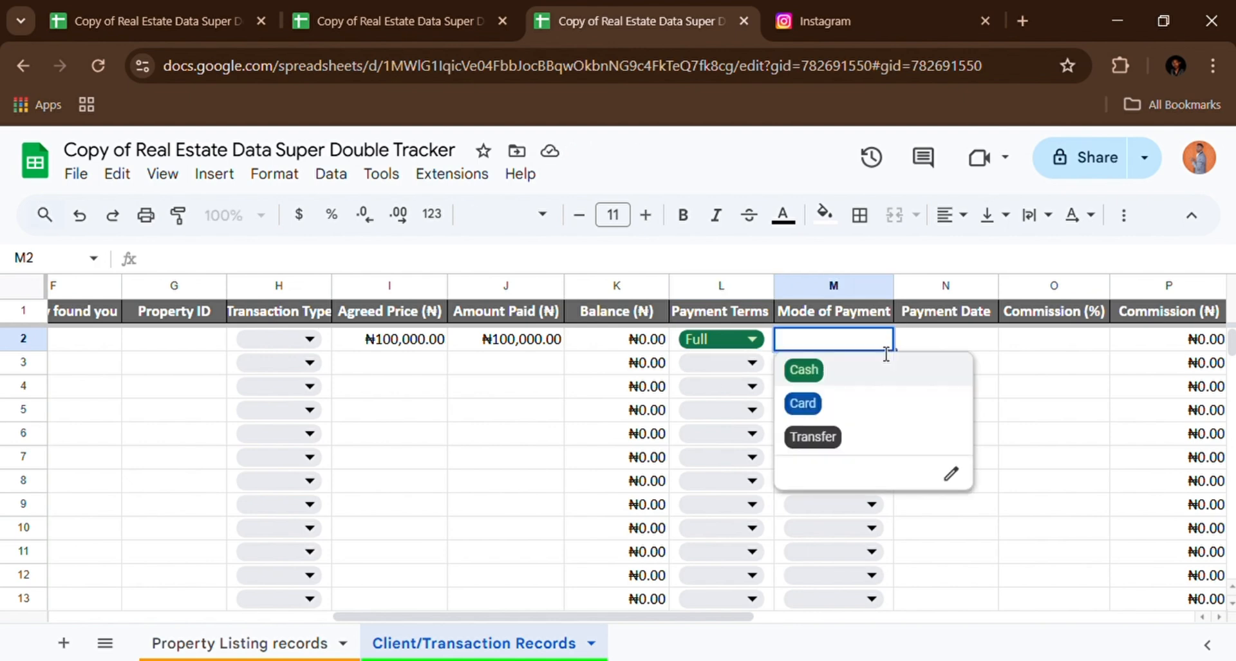
{"action": "left_click", "coordinate": [926, 338]}
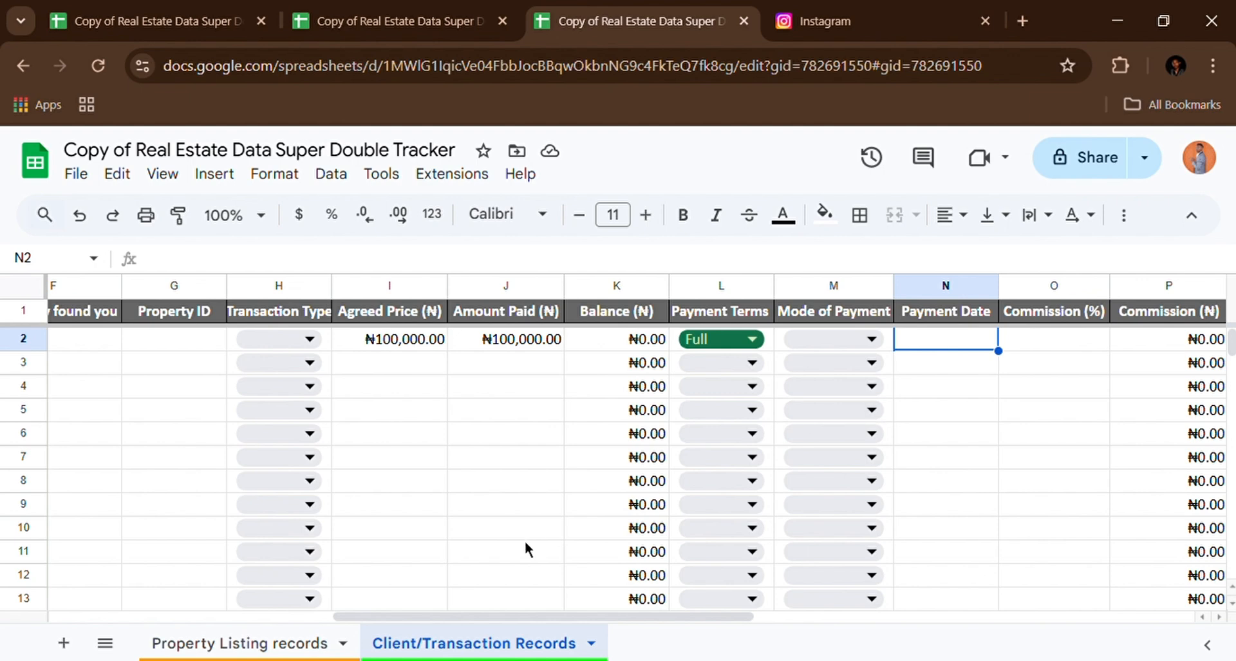
Look up the first property's commission rate in Property Listing records and enter 20 as the Commission (%) for TXN001
{"action": "left_click", "coordinate": [237, 652]}
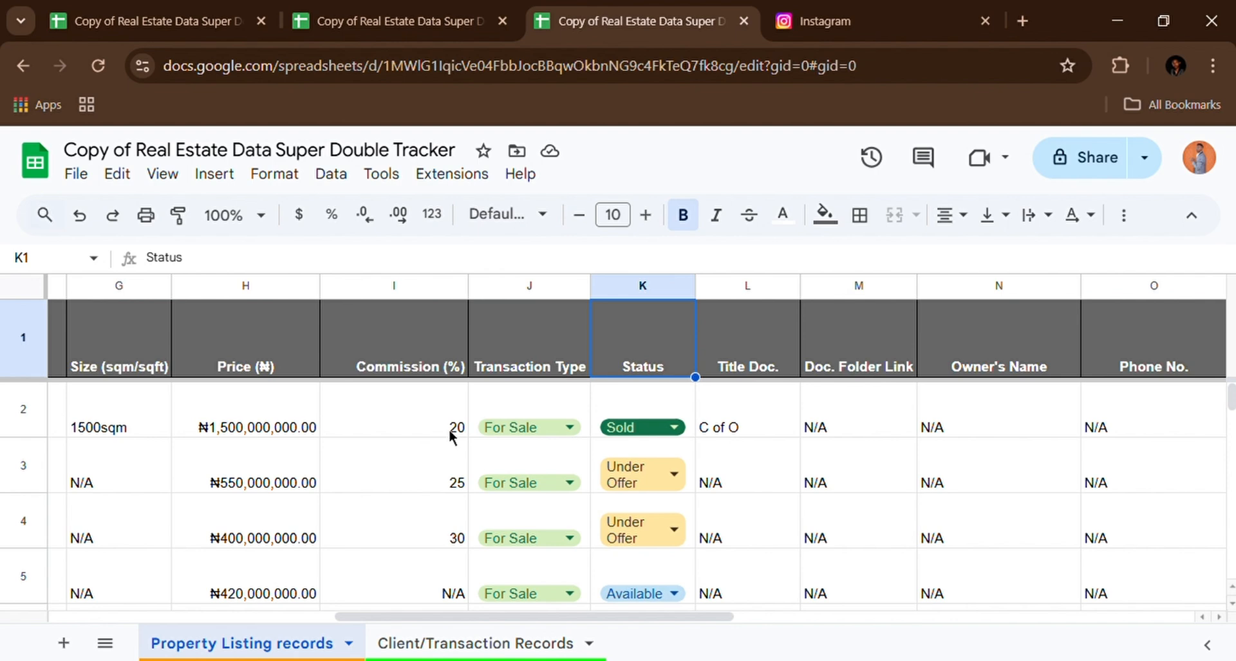
{"action": "left_click", "coordinate": [496, 652]}
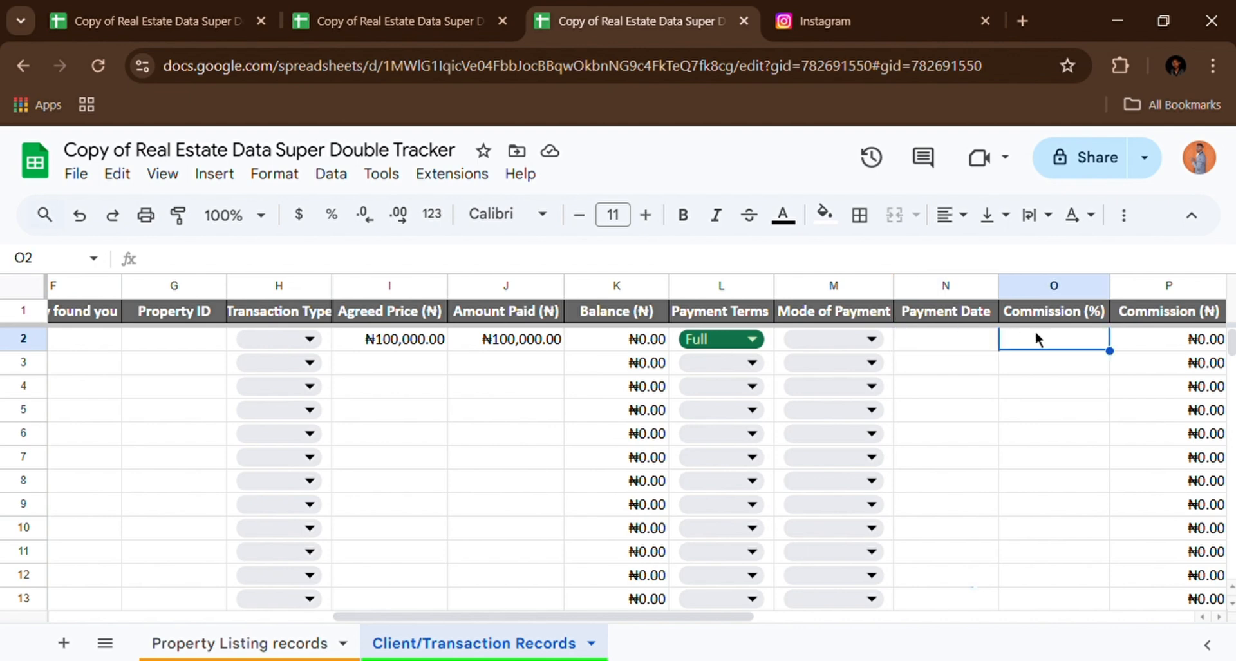
{"action": "type", "text": "20"}
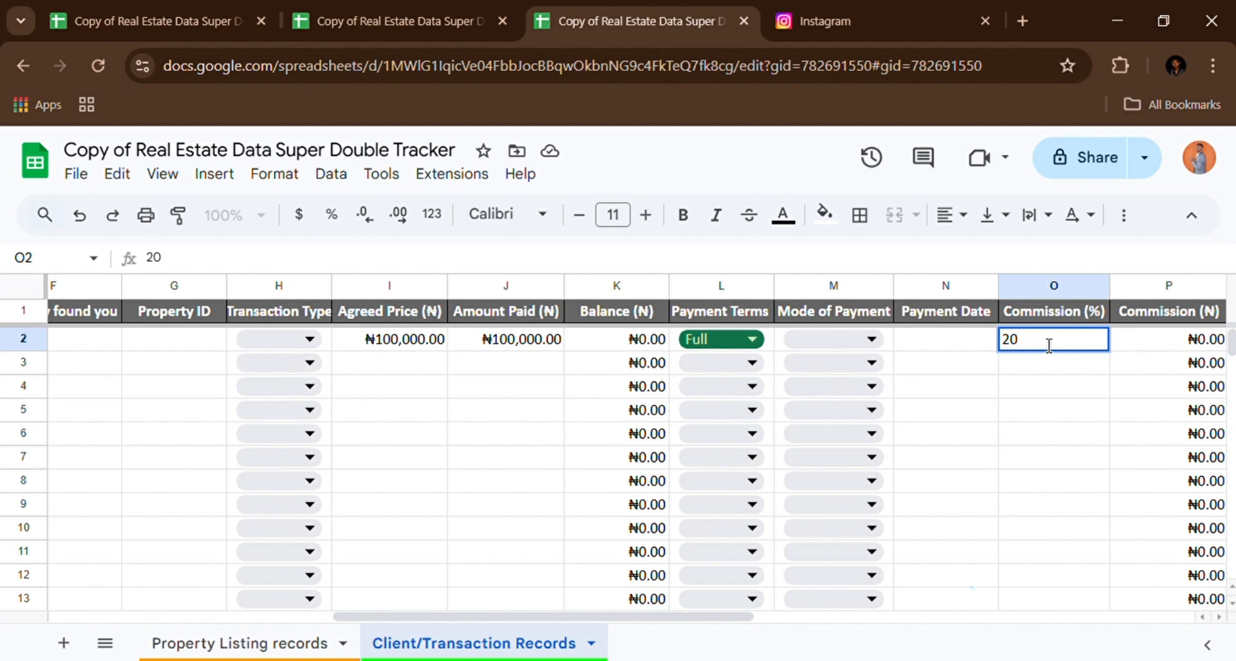
{"action": "key", "text": "Return"}
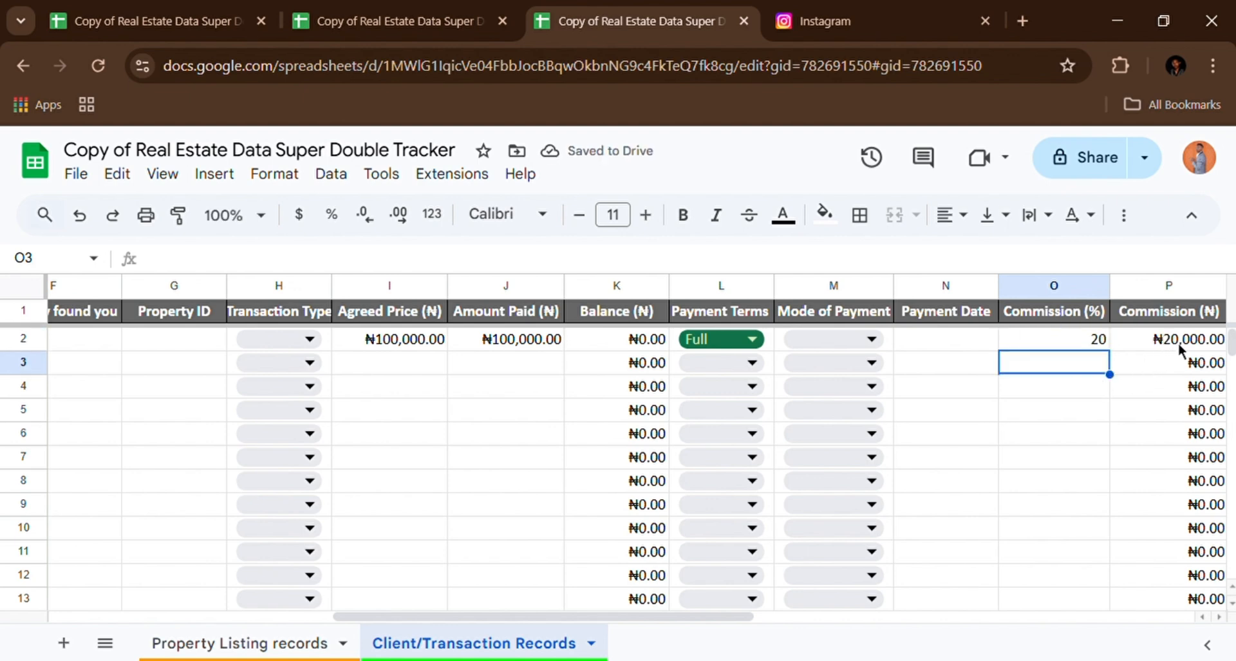
Enter 15000 as the commission Amount Received for TXN001
{"action": "left_click", "coordinate": [1219, 617]}
{"action": "left_click", "coordinate": [1219, 617]}
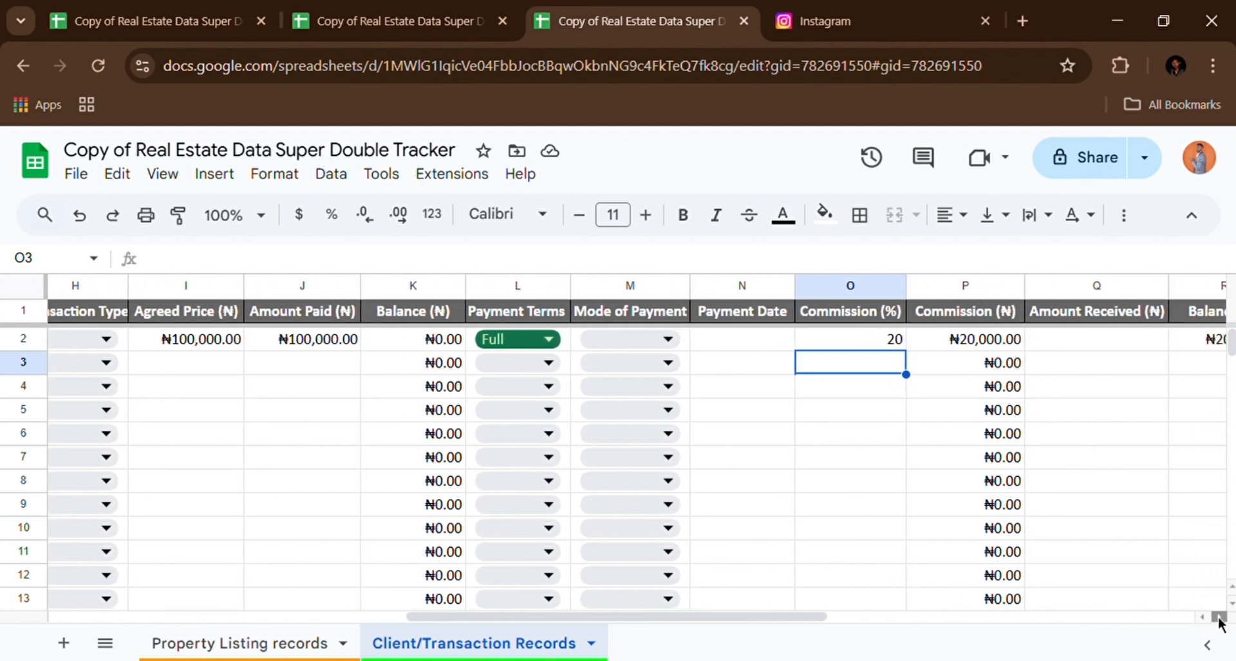
{"action": "left_click", "coordinate": [1219, 616]}
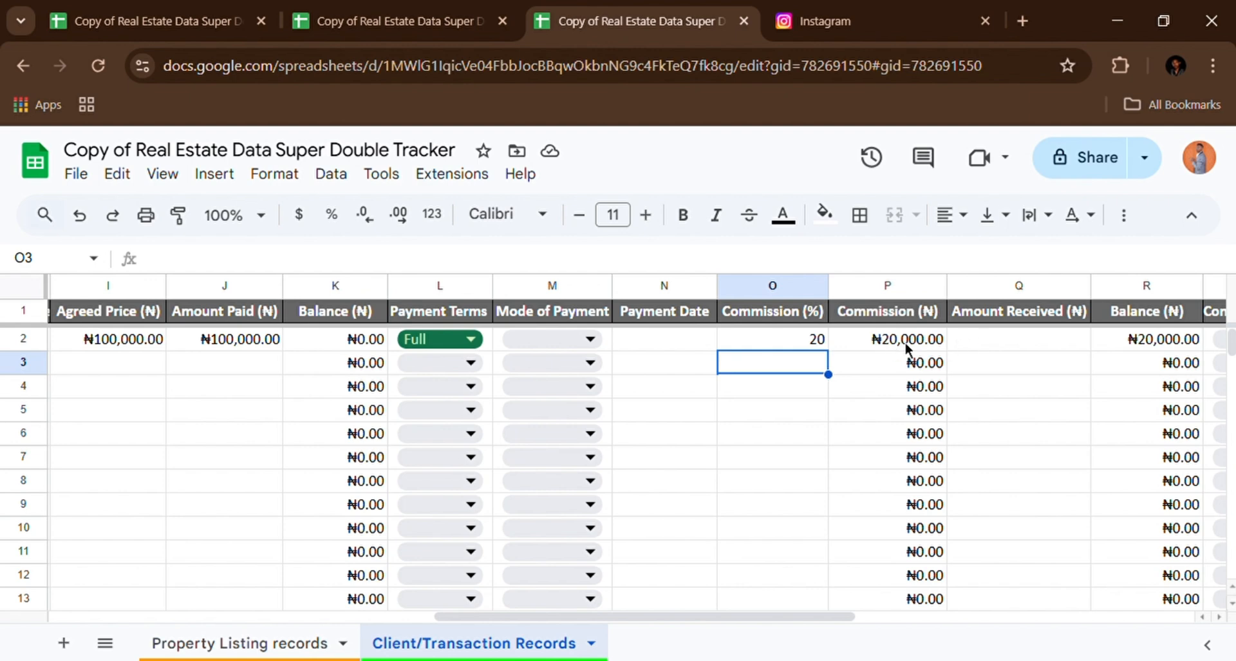
{"action": "left_click", "coordinate": [984, 341]}
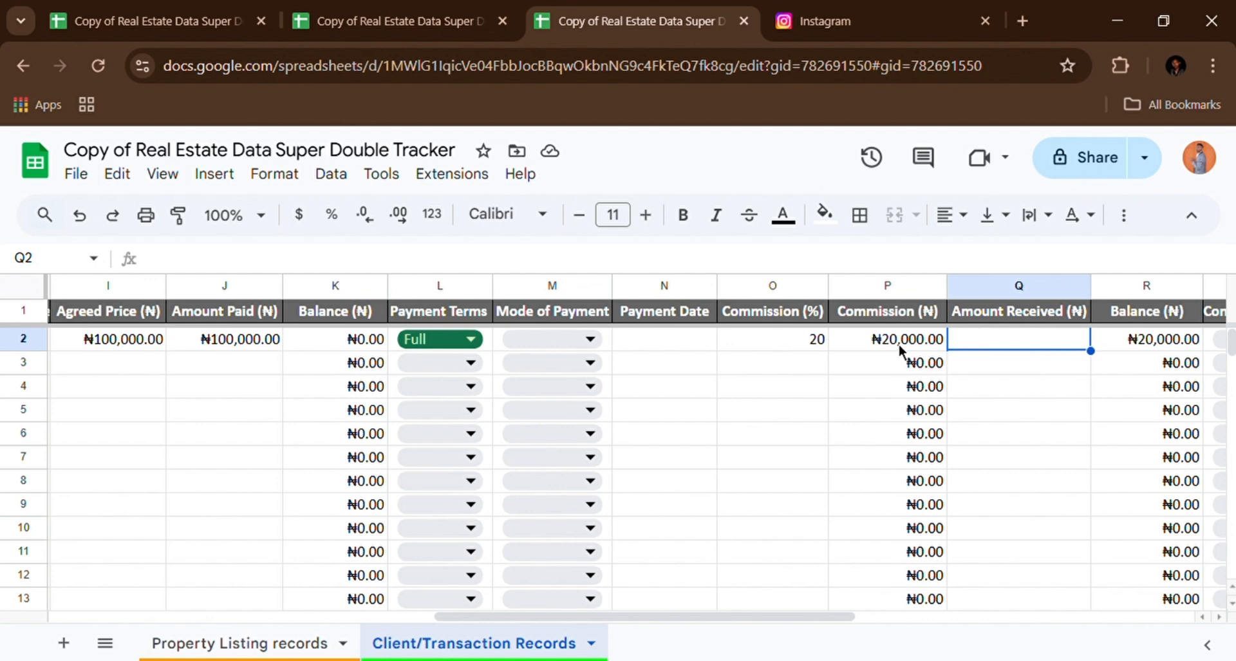
{"action": "type", "text": "15000"}
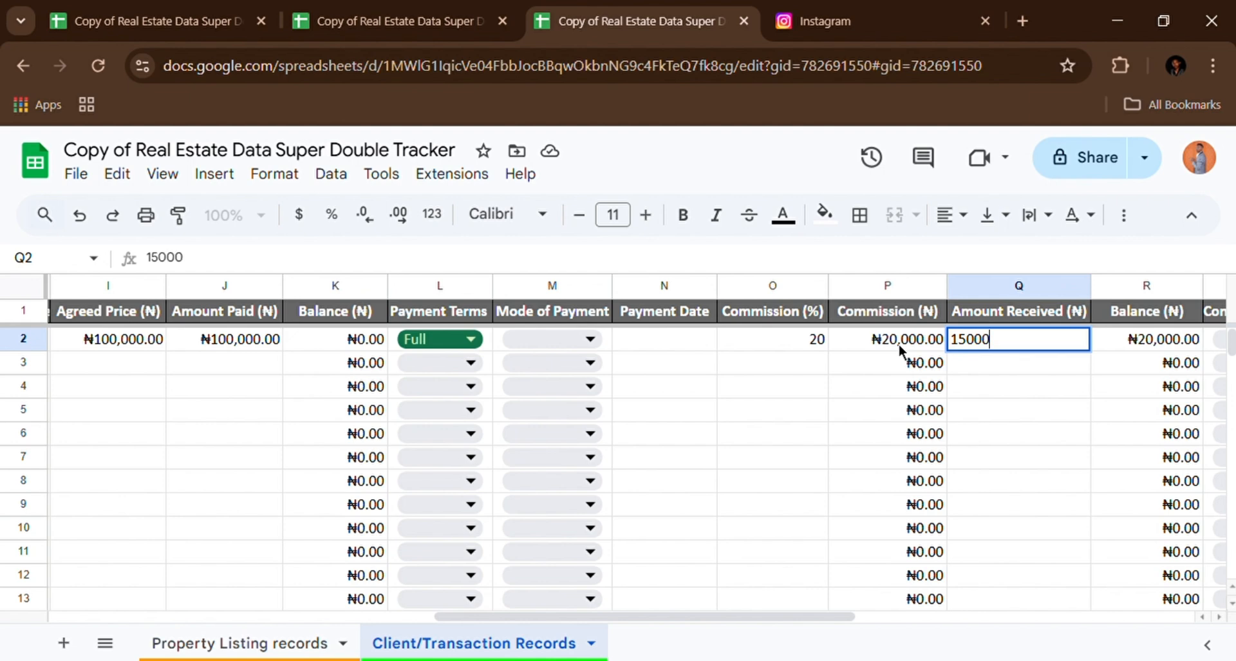
{"action": "key", "text": "Return"}
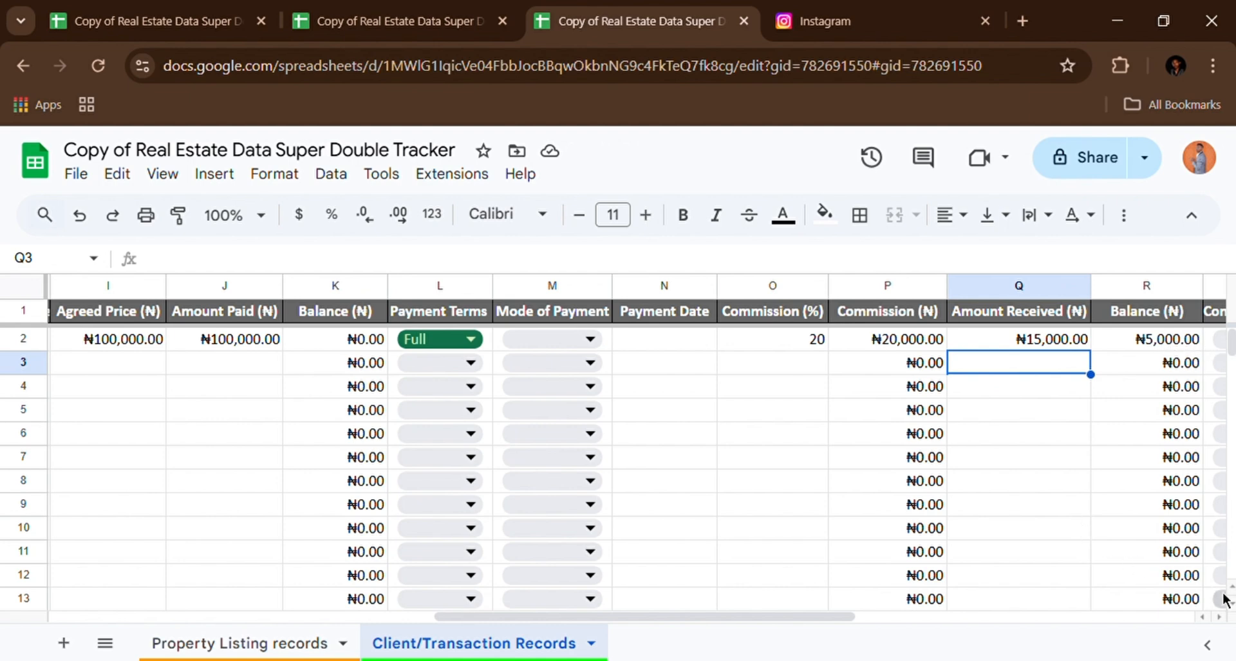
Set the commission payment status of TXN001 to Pending
{"action": "left_click", "coordinate": [1219, 620]}
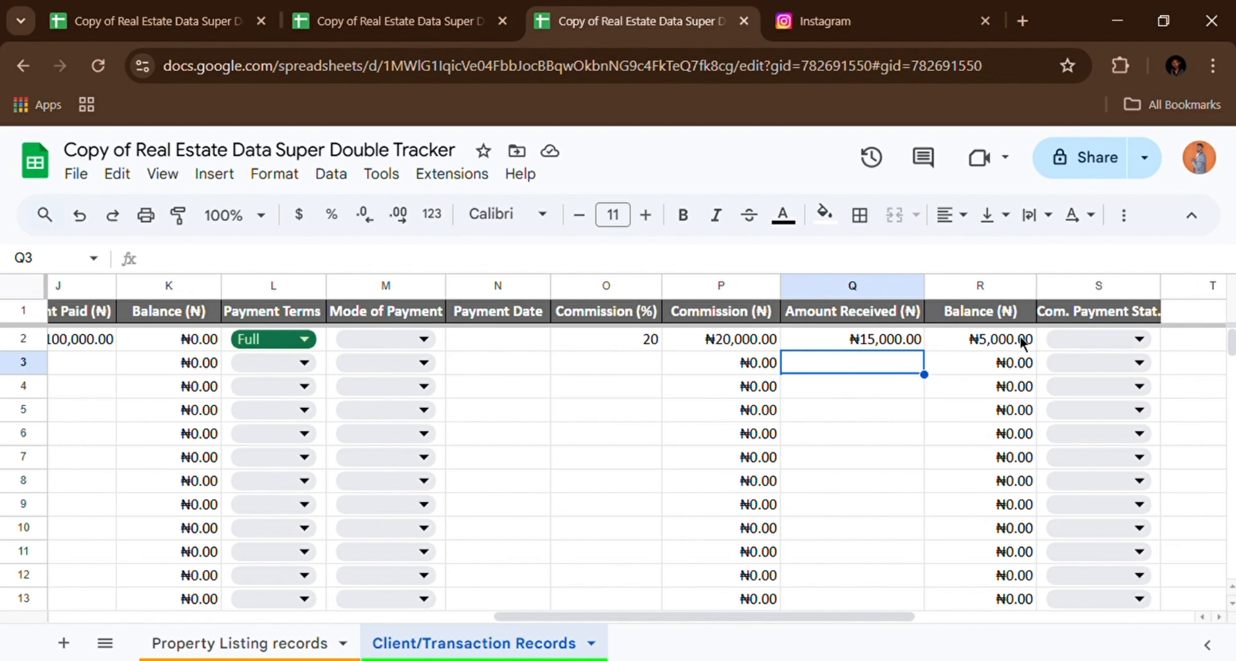
{"action": "left_click", "coordinate": [1139, 344]}
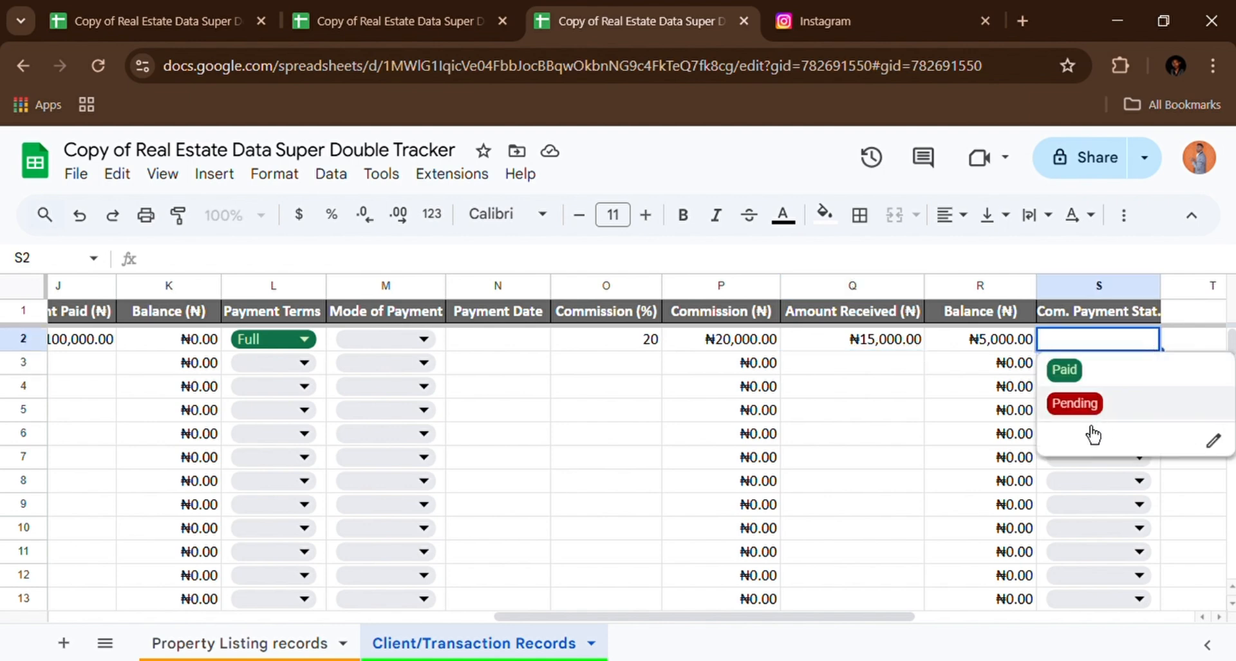
{"action": "left_click", "coordinate": [1087, 403]}
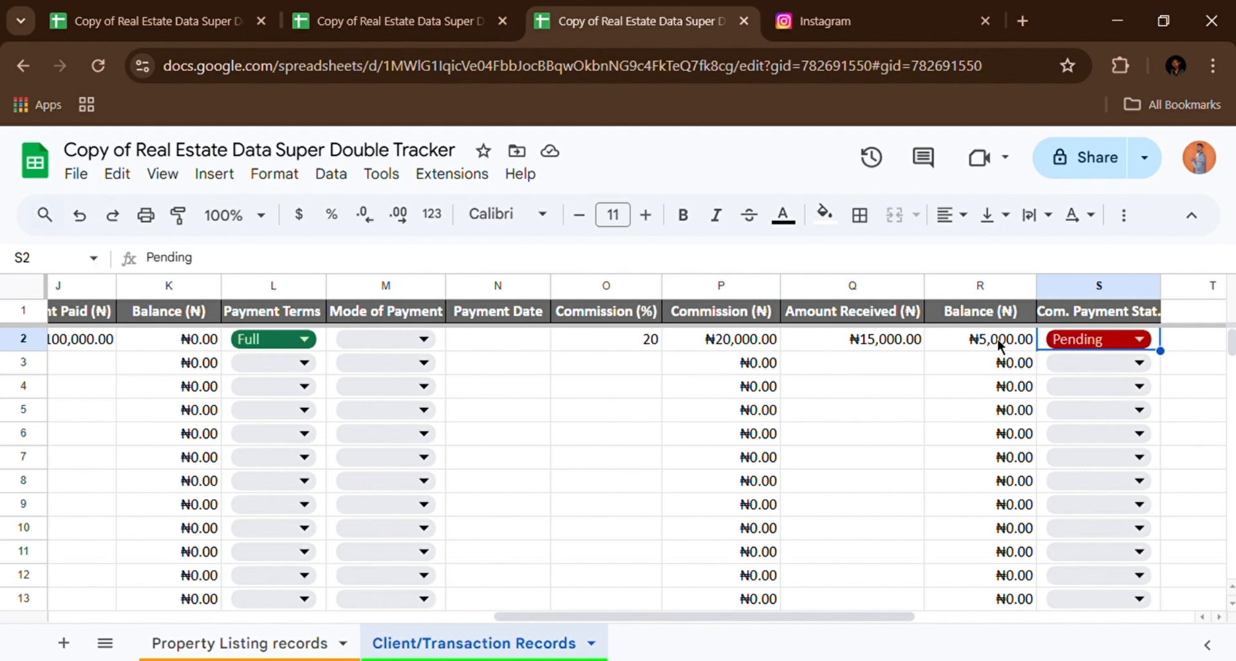
Replace the commission Amount Received for TXN001 with 20000 and set its commission payment status to Paid
{"action": "left_click", "coordinate": [873, 339]}
{"action": "key", "text": "Delete"}
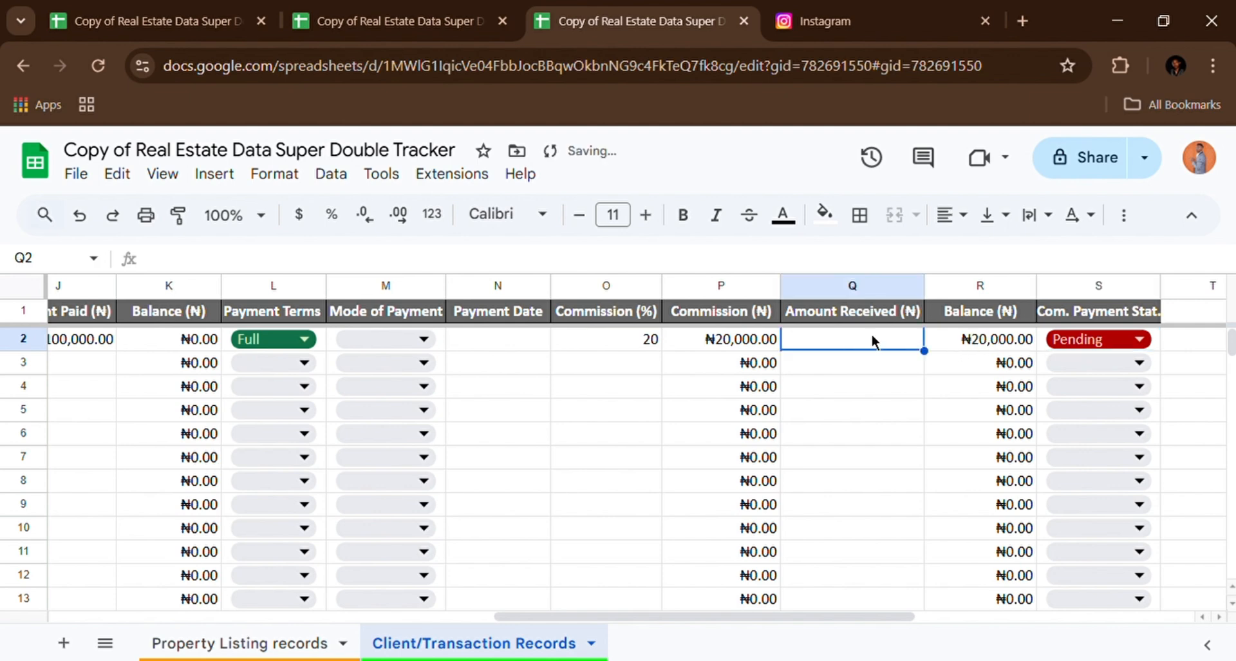
{"action": "type", "text": "20000"}
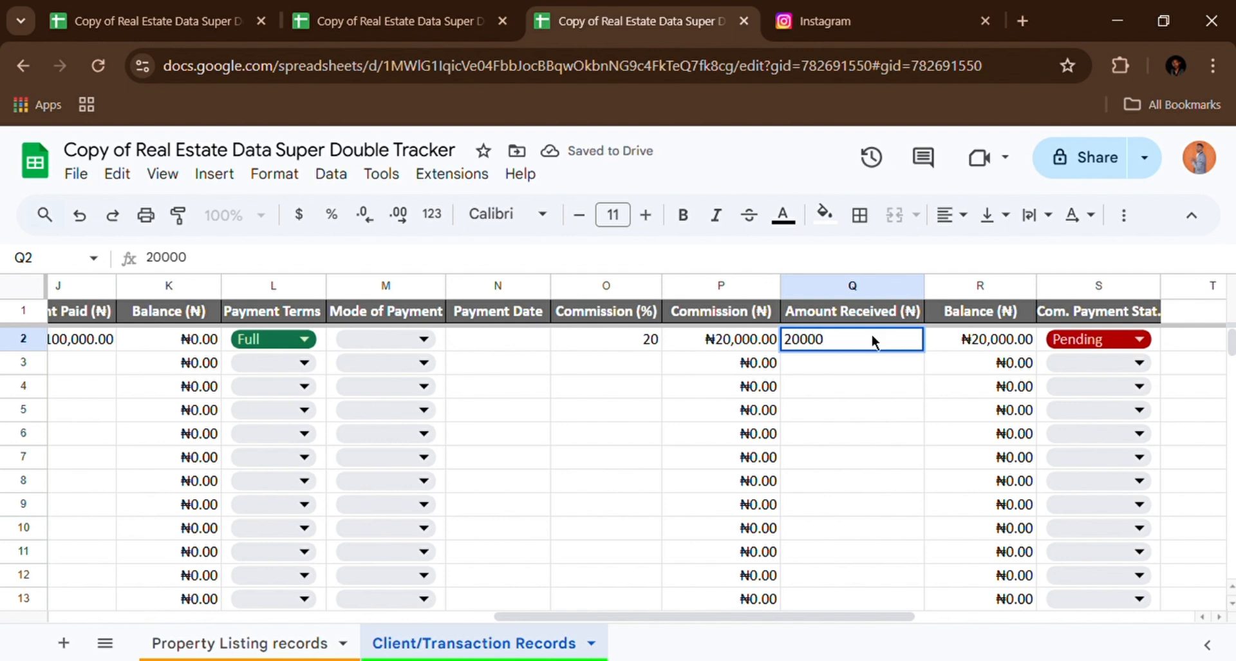
{"action": "key", "text": "Return"}
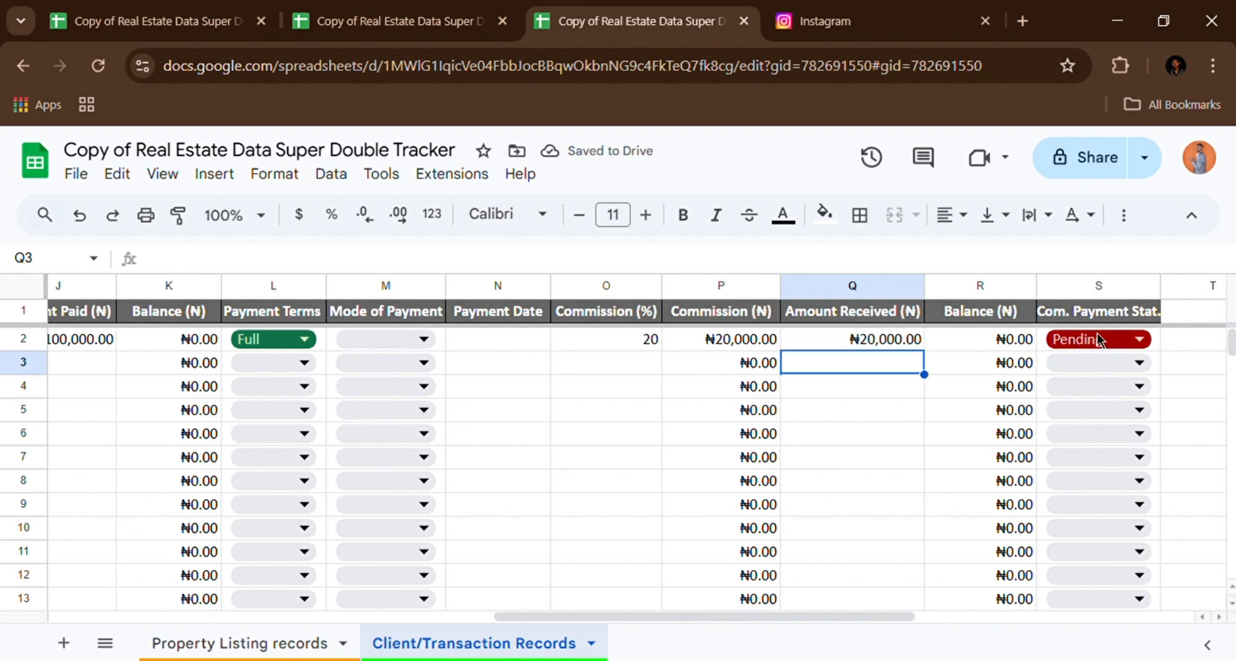
{"action": "left_click", "coordinate": [1111, 347]}
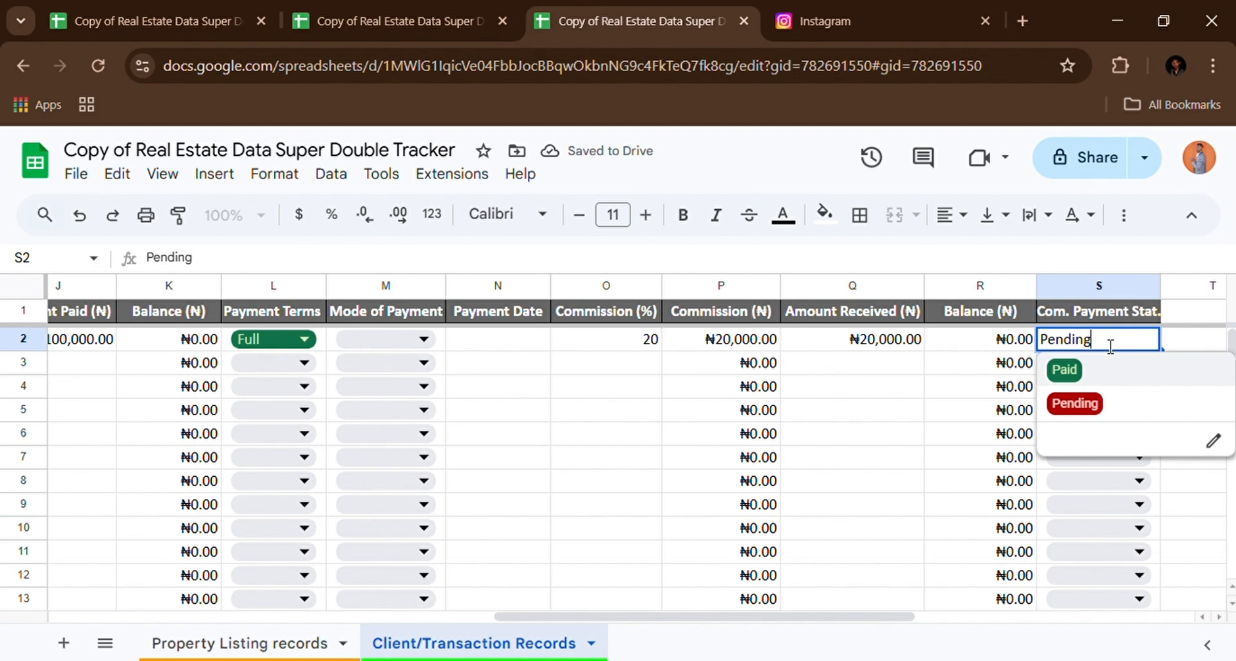
{"action": "left_click", "coordinate": [1069, 367]}
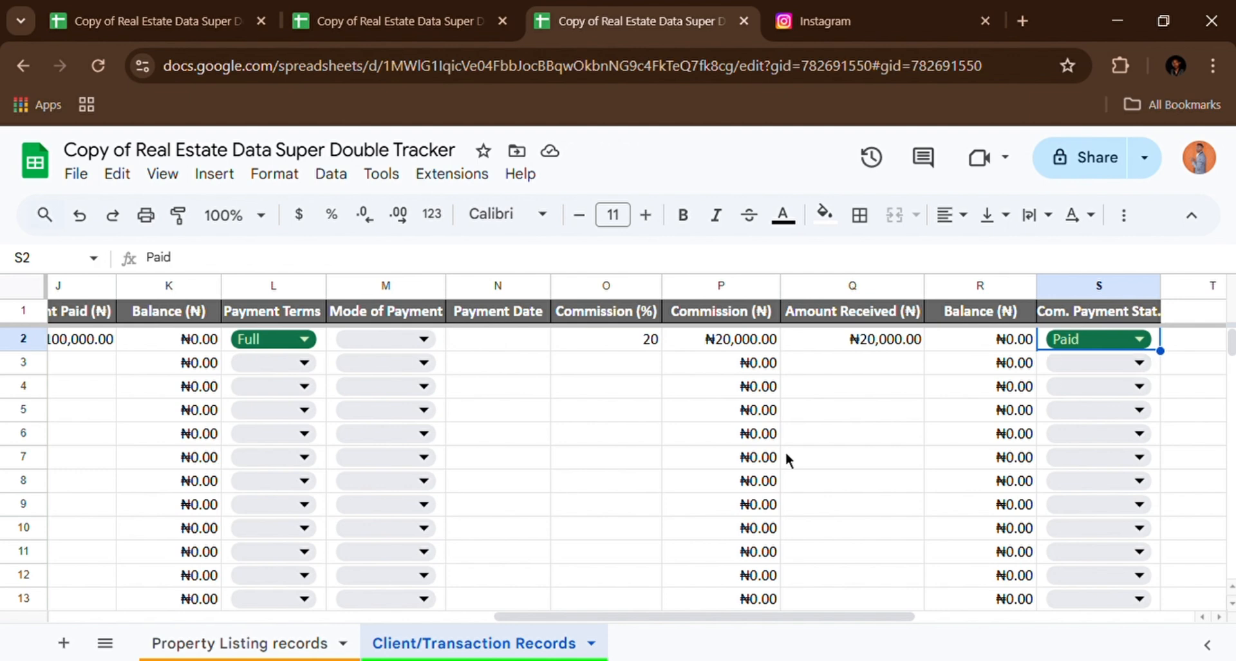
Review the transaction IDs in Client/Transaction Records and the image links, property details and statuses in Property Listing records
{"action": "left_click_drag", "start_coordinate": [613, 617], "coordinate": [13, 644]}
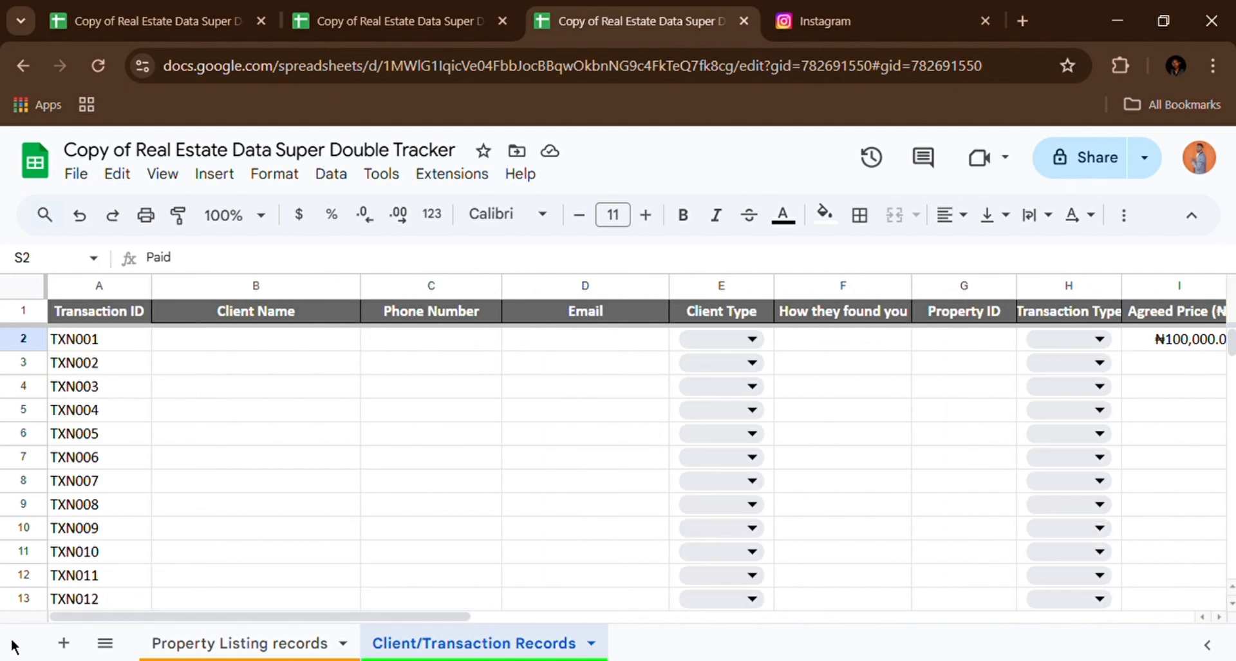
{"action": "left_click", "coordinate": [91, 347]}
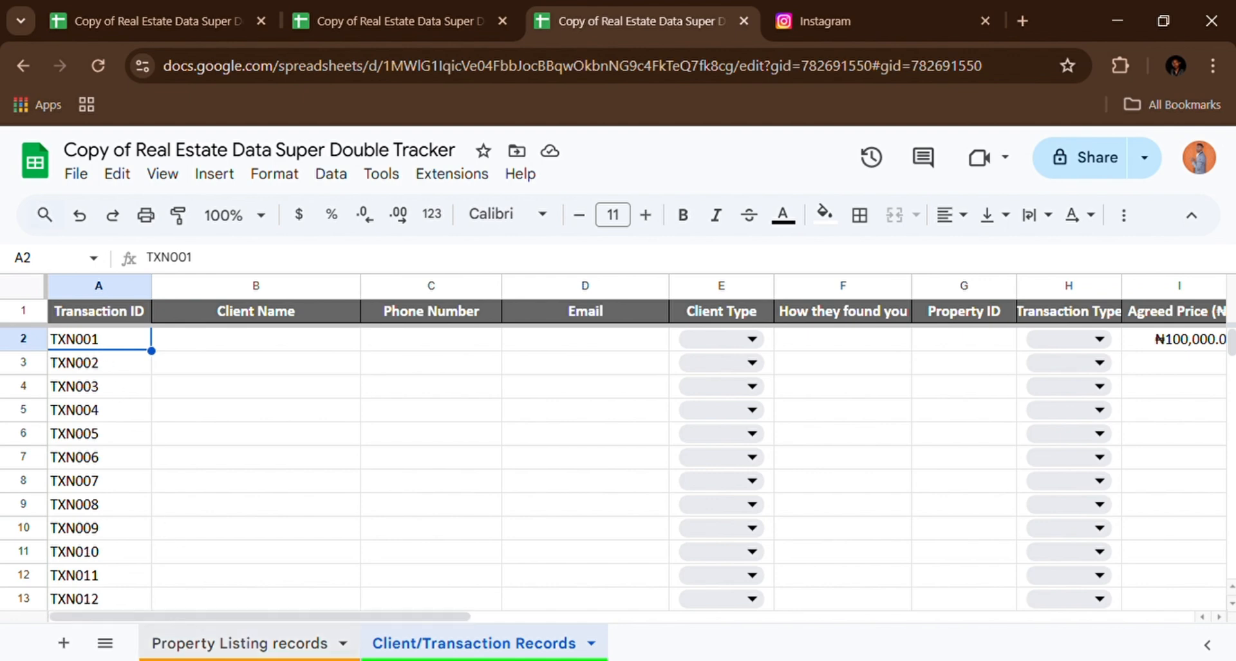
{"action": "left_click", "coordinate": [226, 643]}
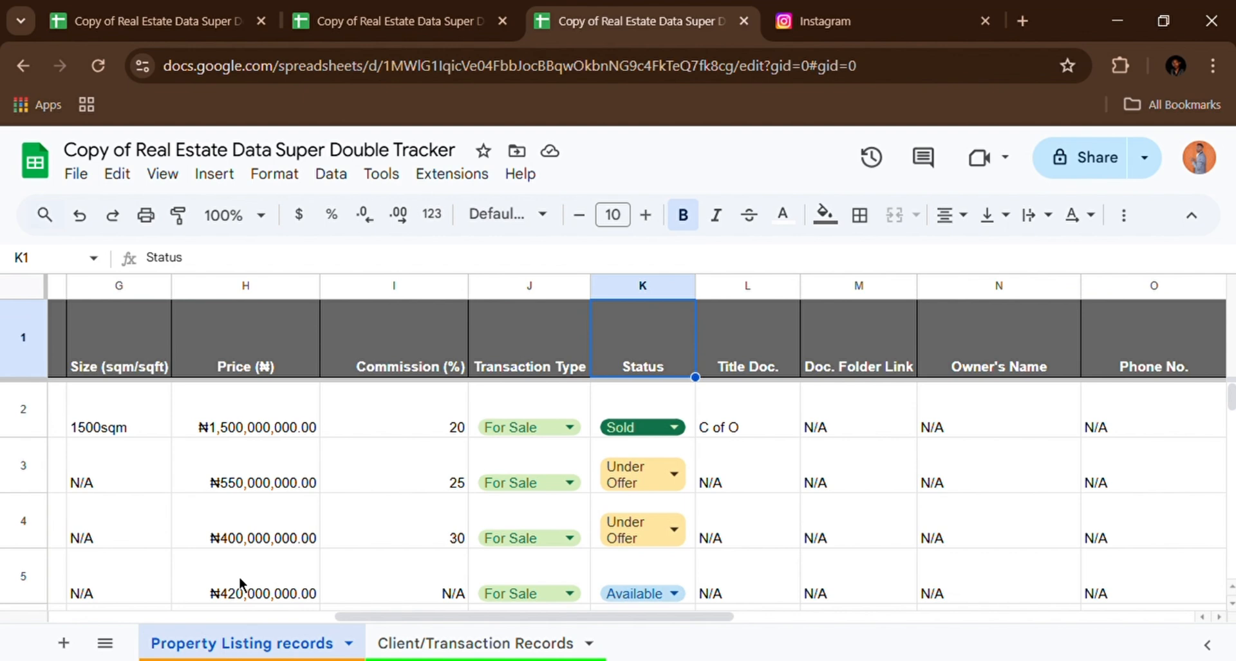
{"action": "left_click_drag", "start_coordinate": [481, 611], "coordinate": [152, 601]}
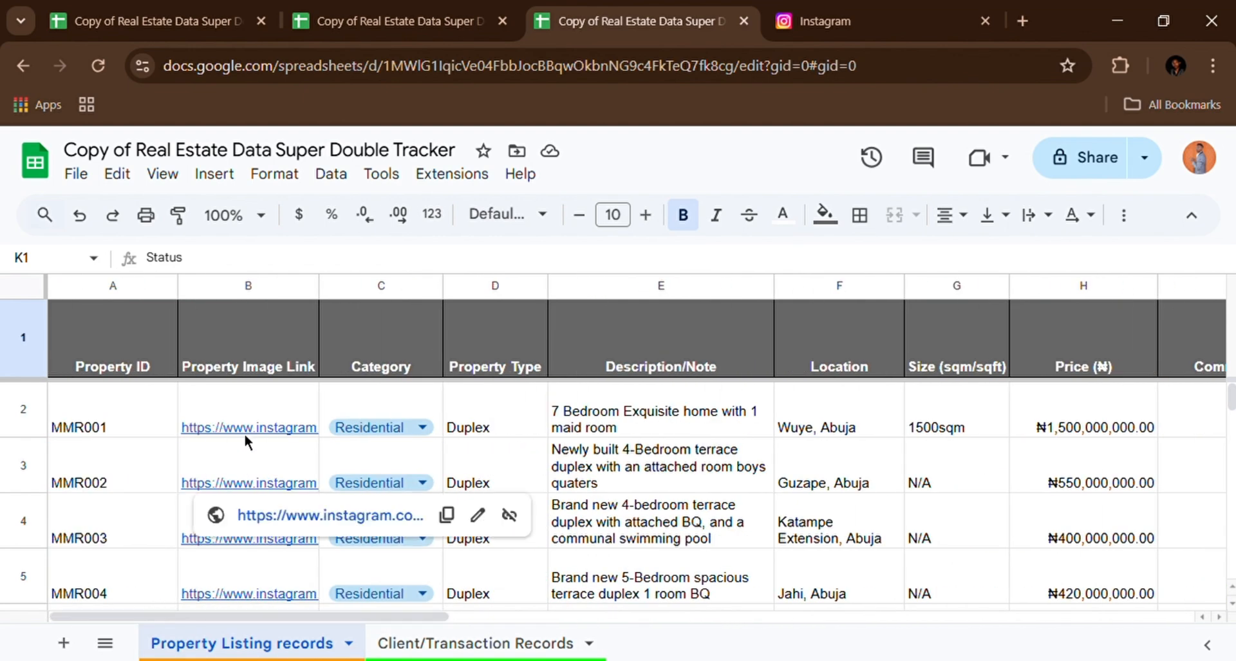
{"action": "mouse_move", "coordinate": [245, 436]}
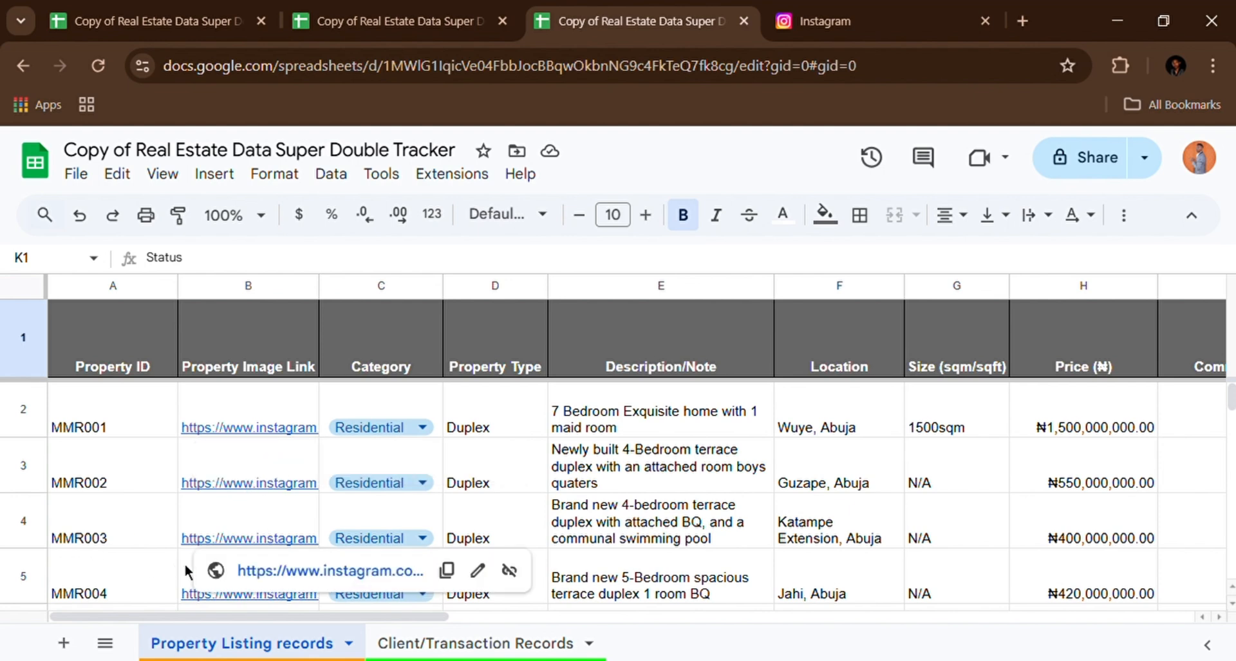
{"action": "mouse_move", "coordinate": [184, 561]}
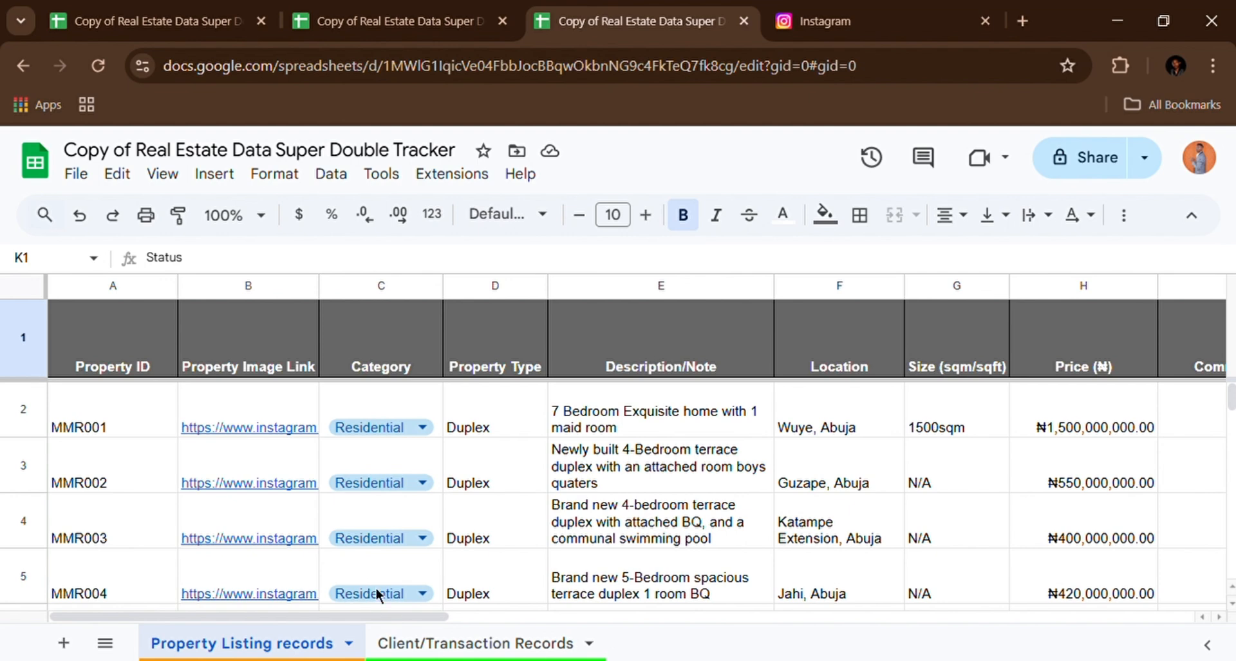
{"action": "left_click_drag", "start_coordinate": [408, 616], "coordinate": [582, 619]}
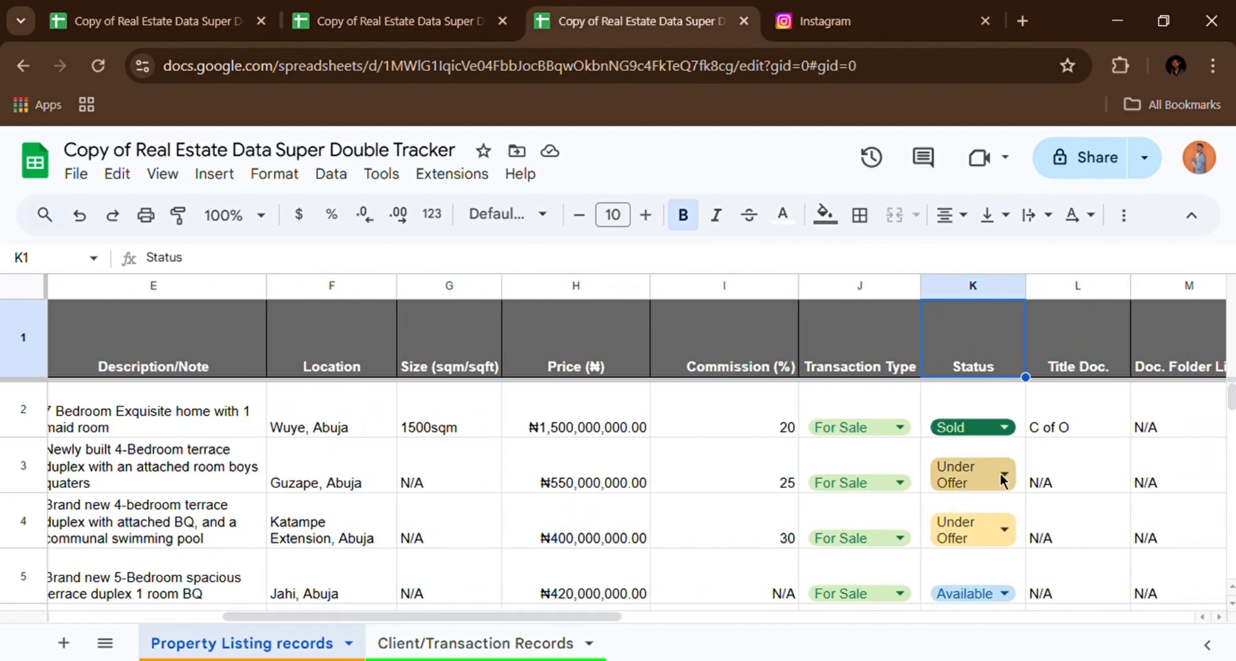
{"action": "left_click", "coordinate": [473, 648]}
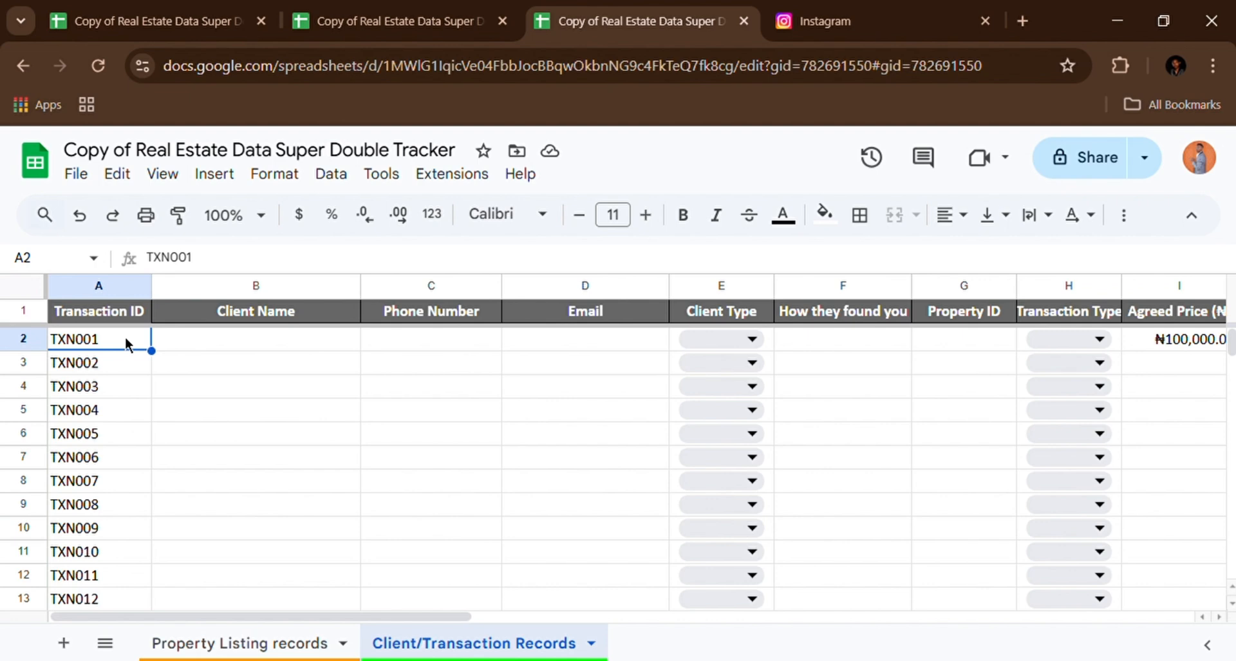
{"action": "key", "text": "Up"}
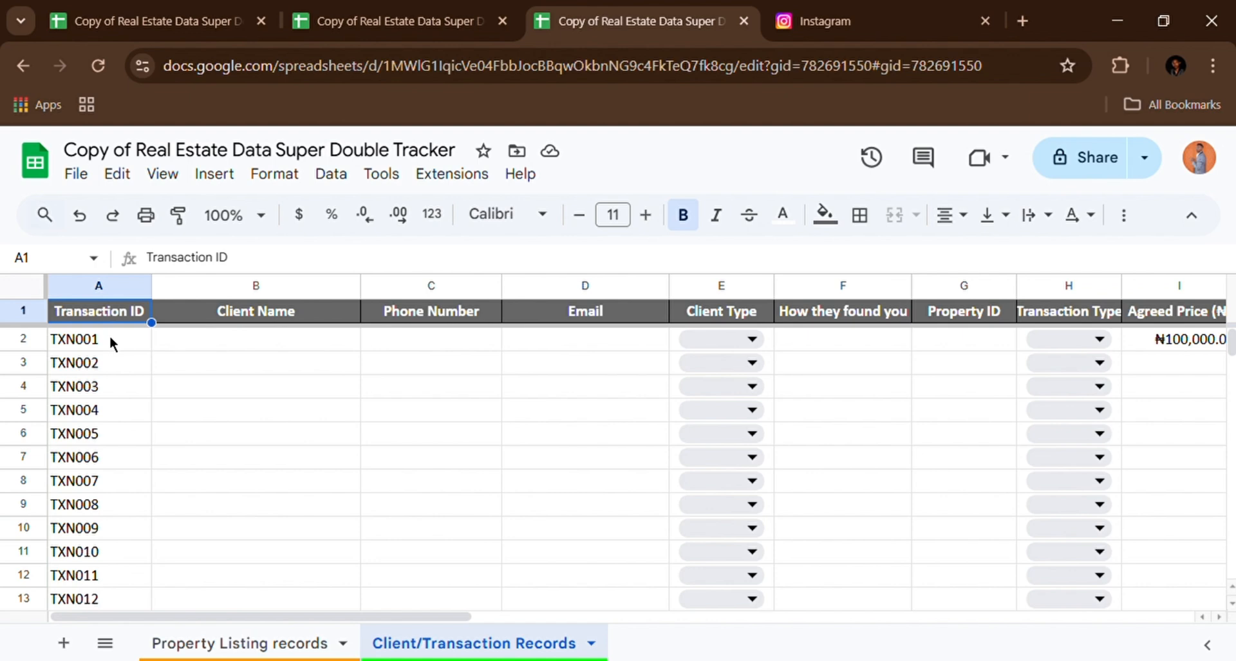